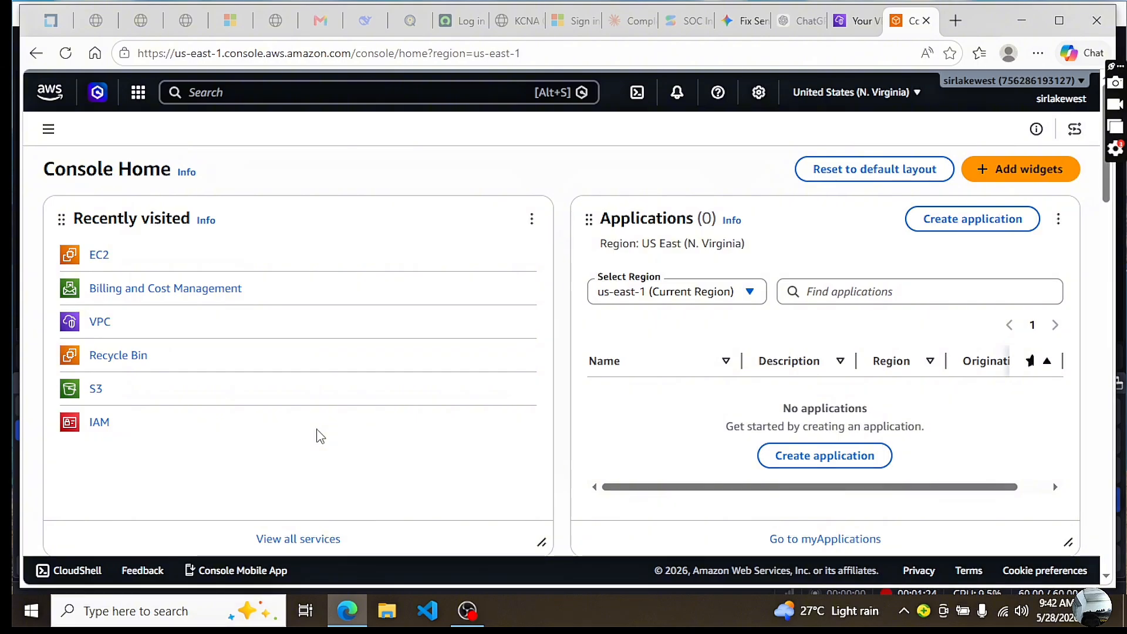
# Open the EC2 Elastic Block Store volumes list and start creating a new volume
pyautogui.click(98, 258)
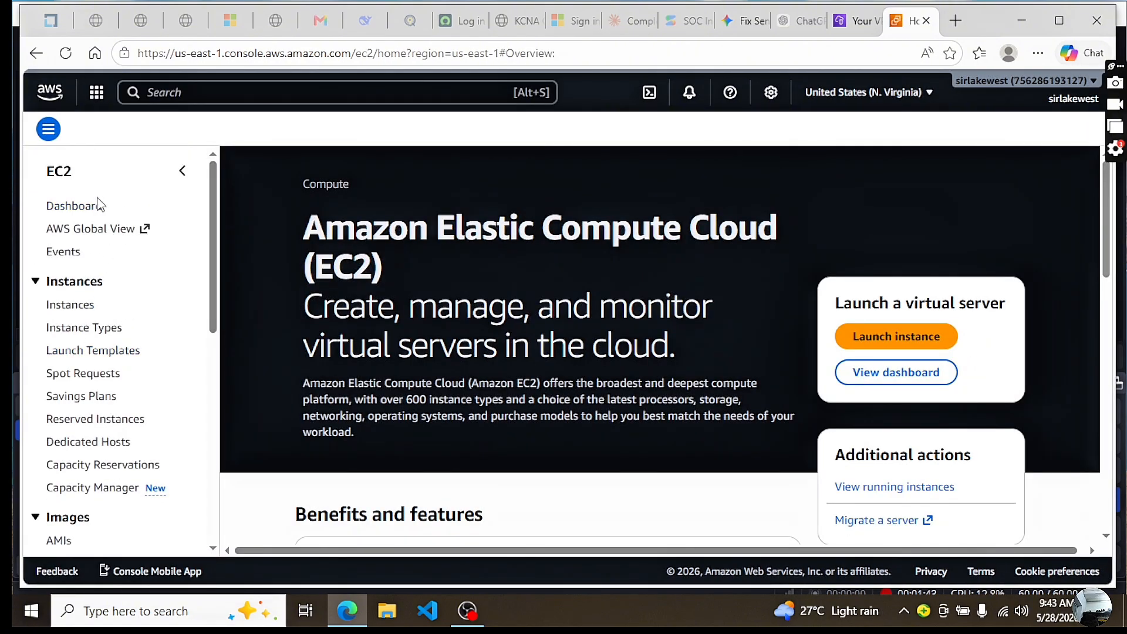
pyautogui.moveTo(216, 284); pyautogui.dragTo(220, 417)
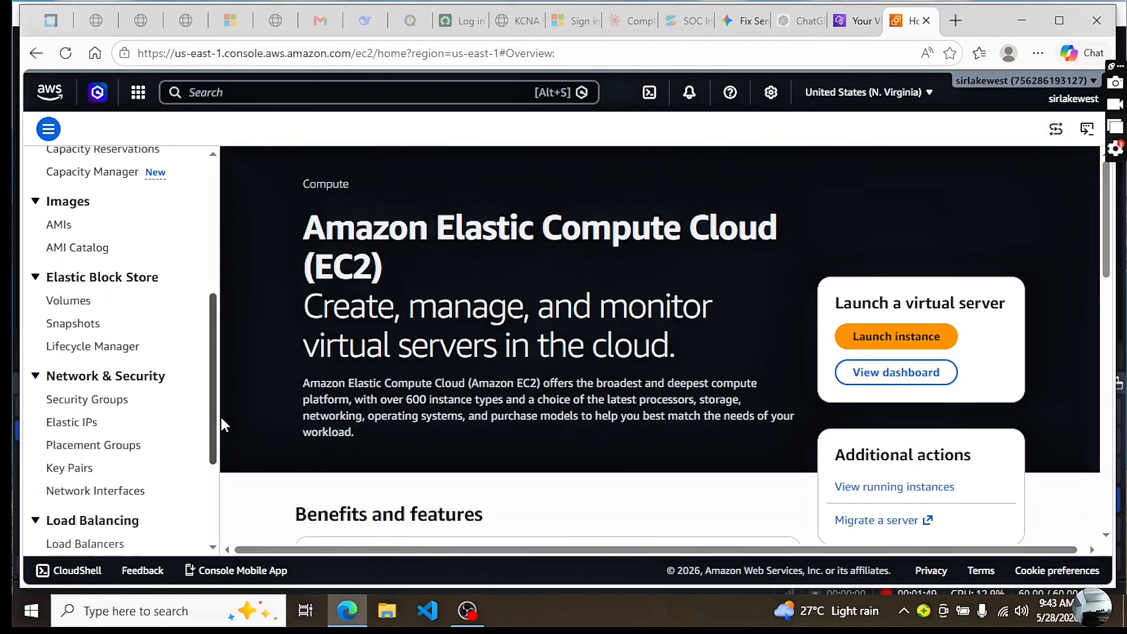
pyautogui.click(69, 303)
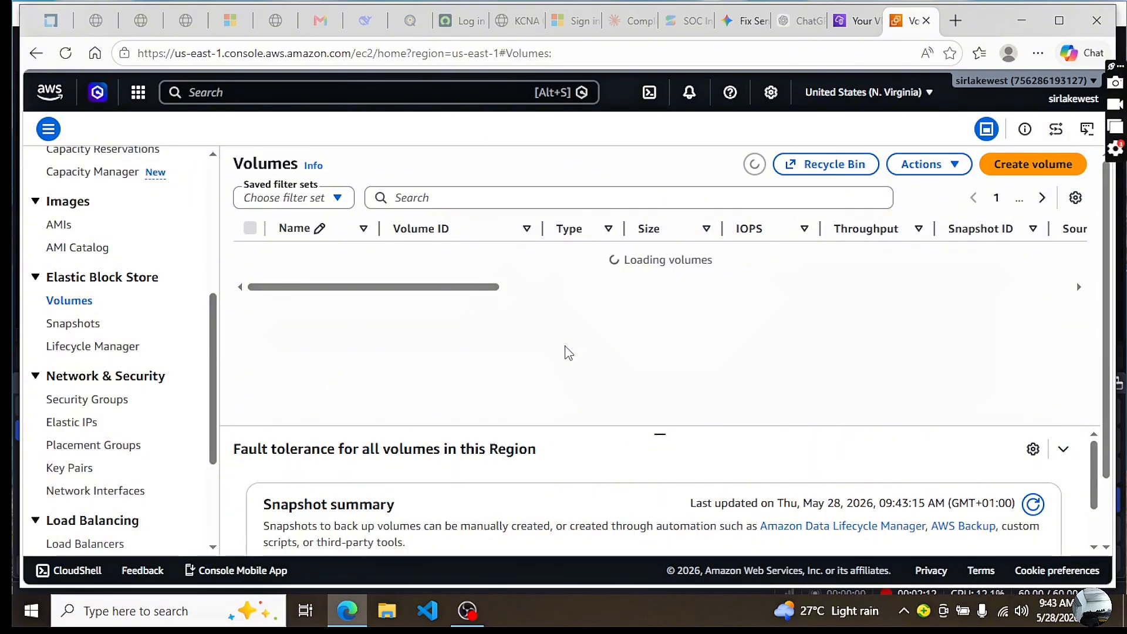
pyautogui.click(1024, 175)
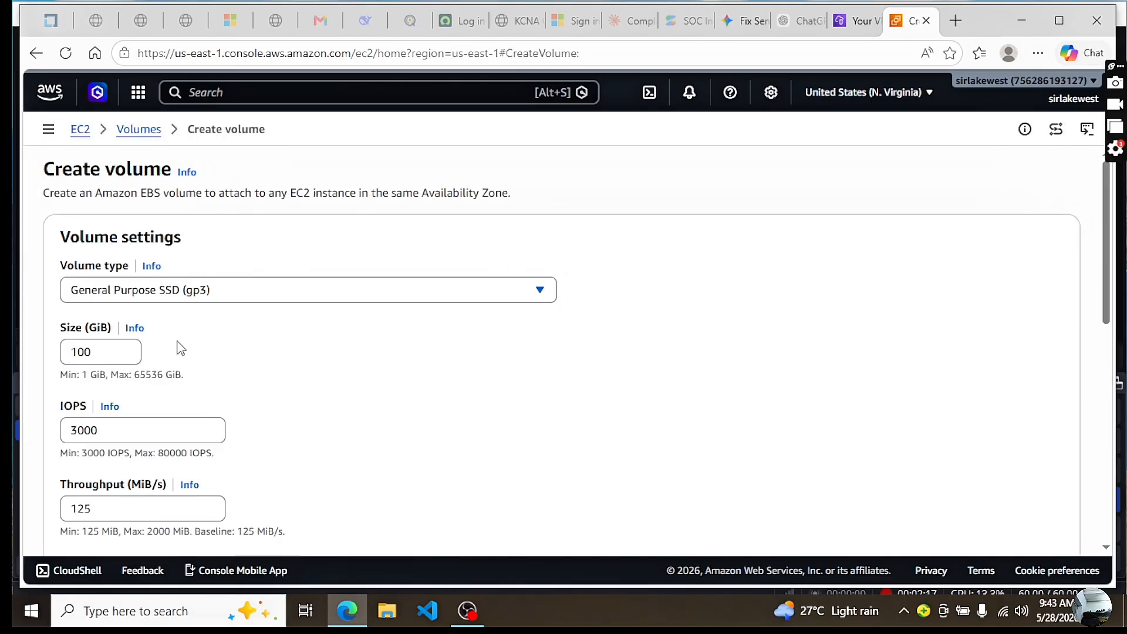
# Set the volume type to General Purpose SSD (gp2) and the size to 1 GiB
pyautogui.click(540, 290)
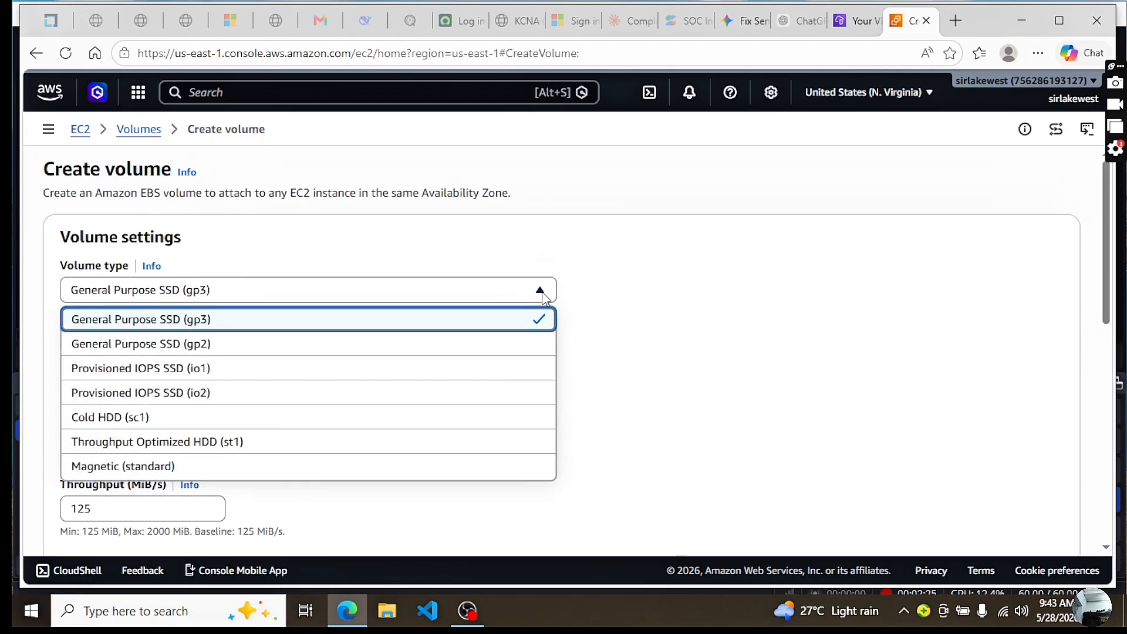
pyautogui.click(223, 351)
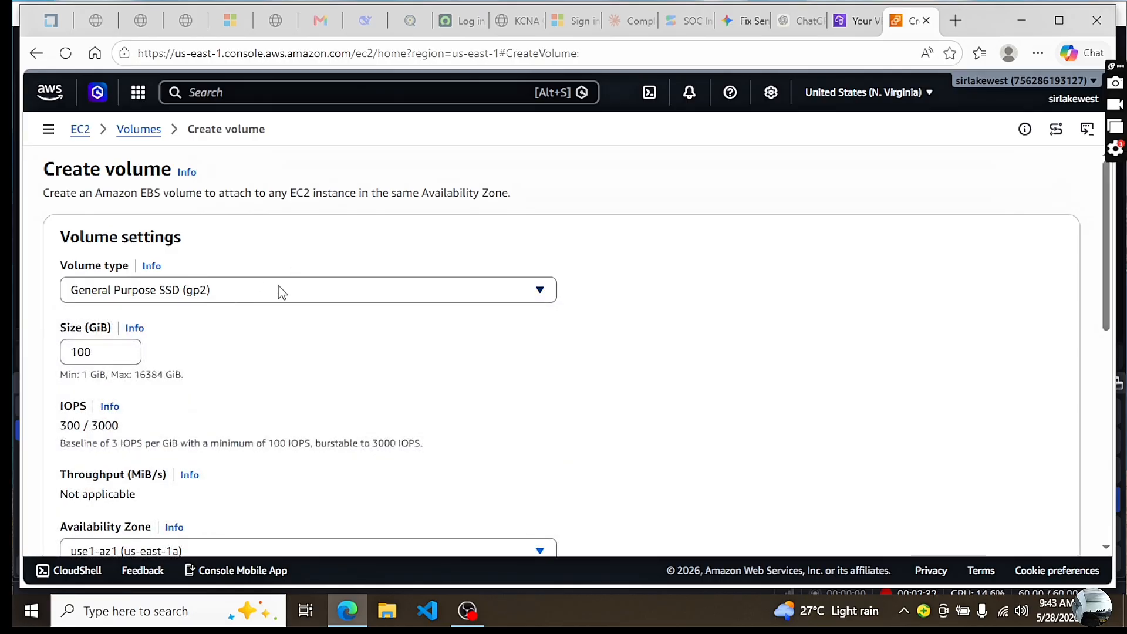
pyautogui.click(91, 350)
pyautogui.press('BackSpace')
pyautogui.press('BackSpace')
pyautogui.press('BackSpace')
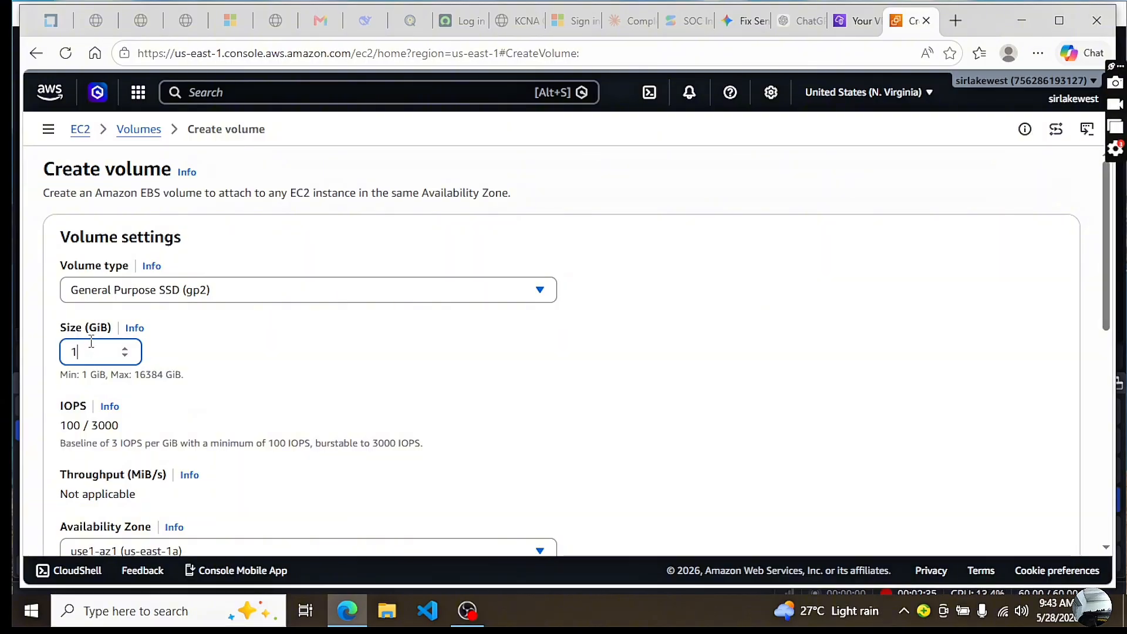
pyautogui.write('1')
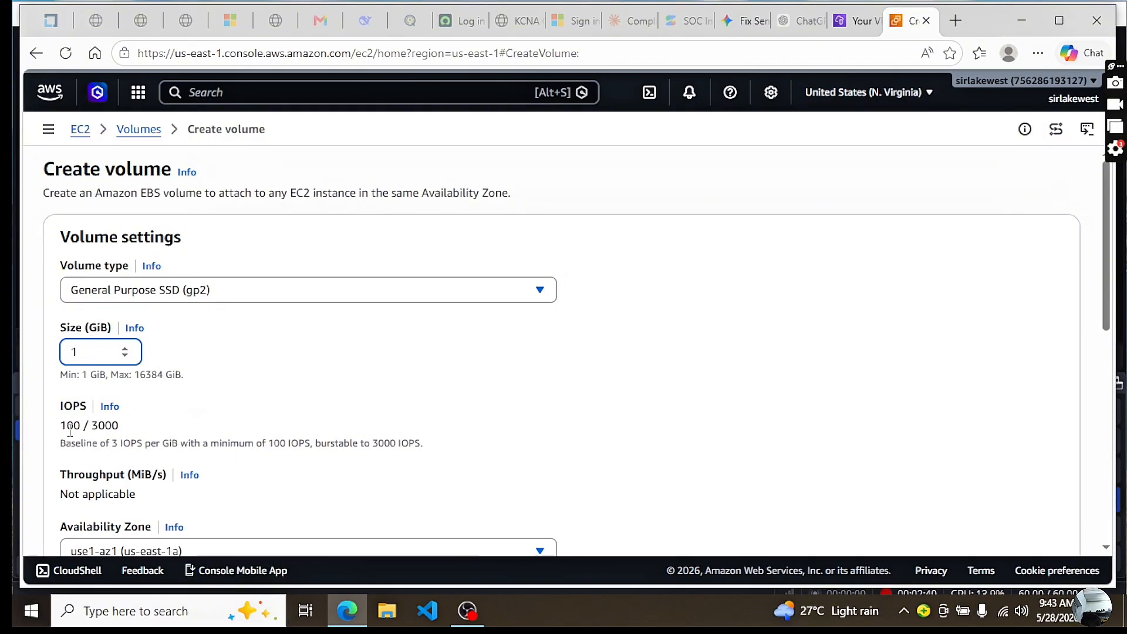
# Choose availability zone use1-az1 (us-east-1a), leave the volume unencrypted and create it
pyautogui.moveTo(1107, 290); pyautogui.dragTo(1106, 371)
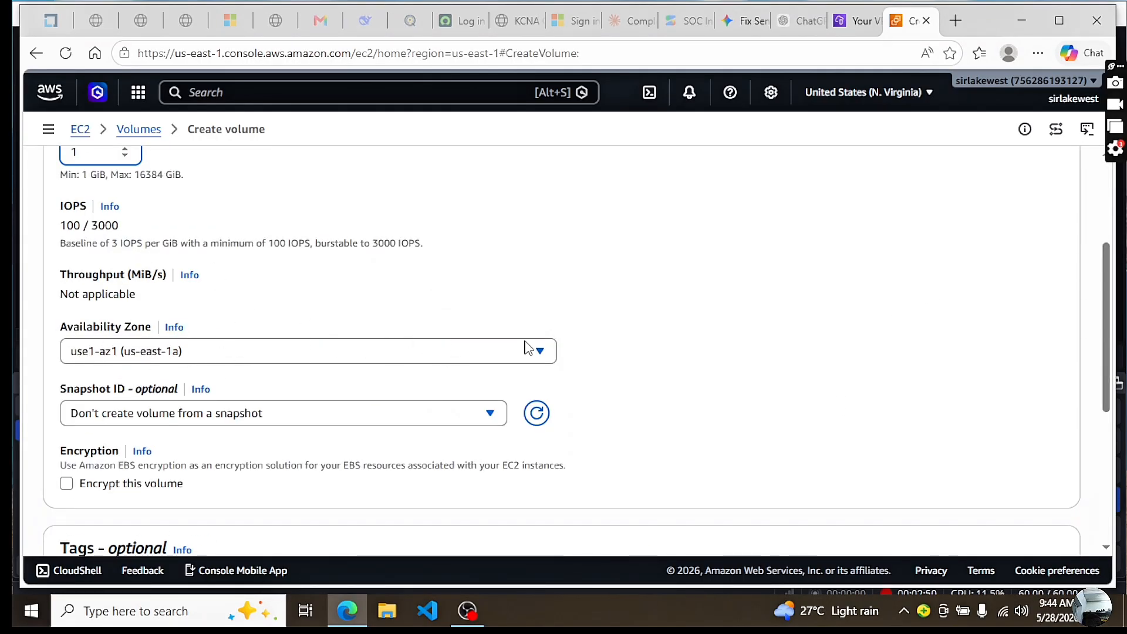
pyautogui.click(550, 354)
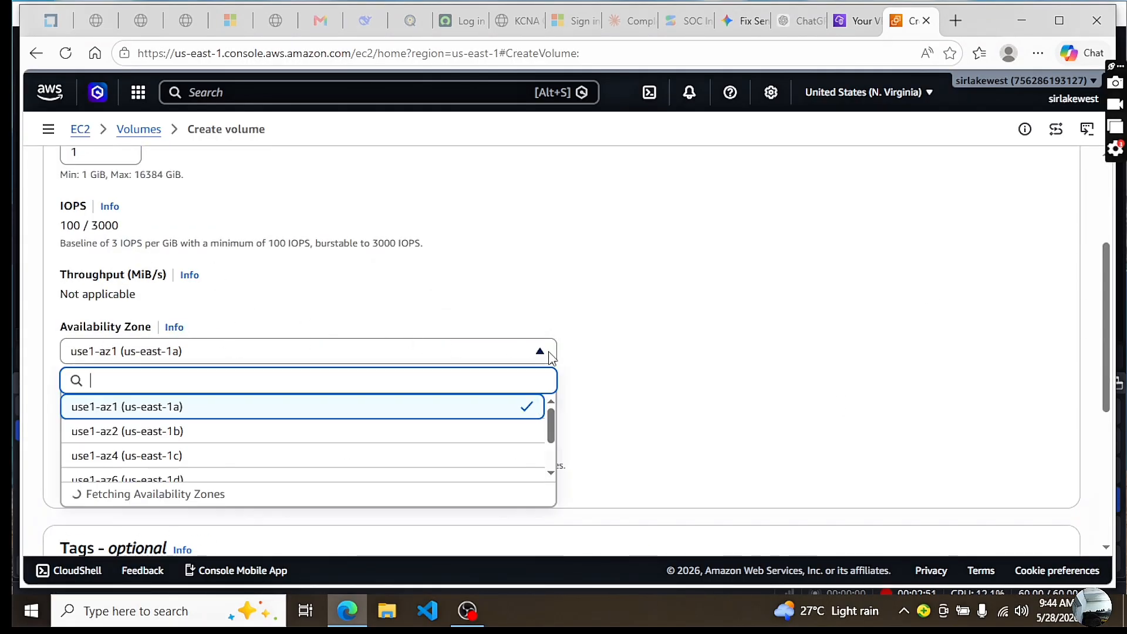
pyautogui.click(251, 404)
pyautogui.scroll(-2, 79, 368)
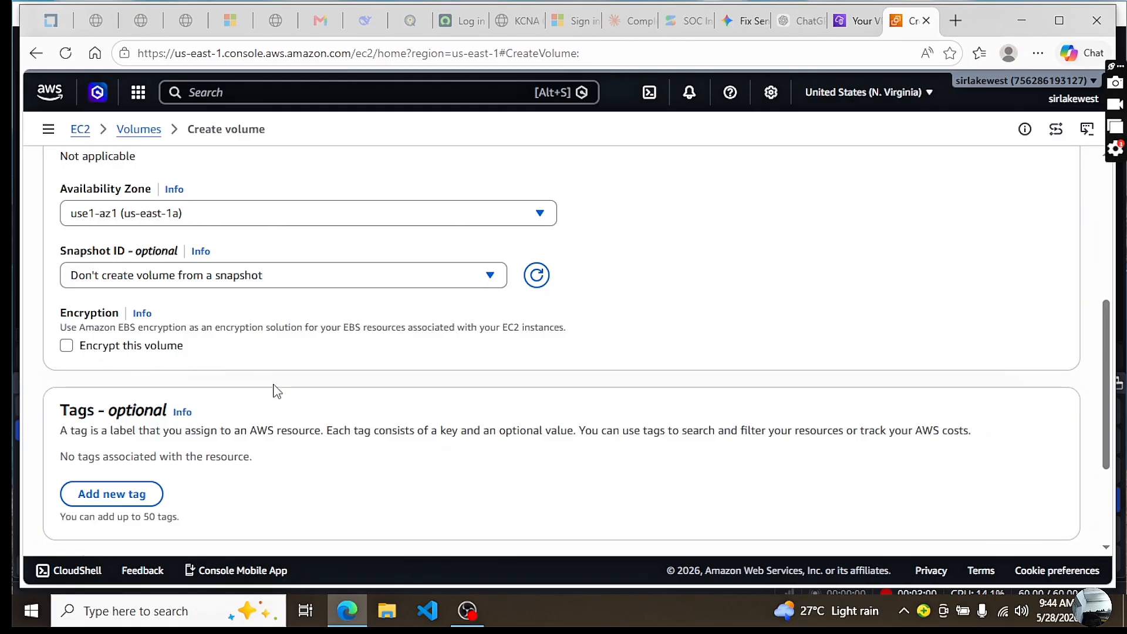
pyautogui.scroll(-3, 334, 370)
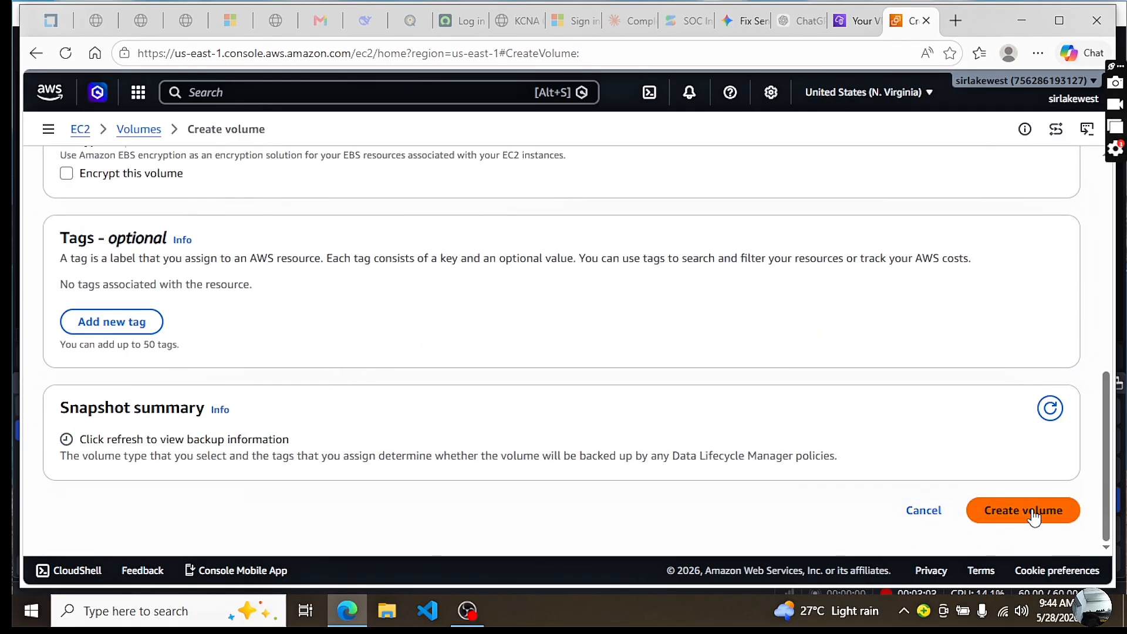
pyautogui.click(1012, 511)
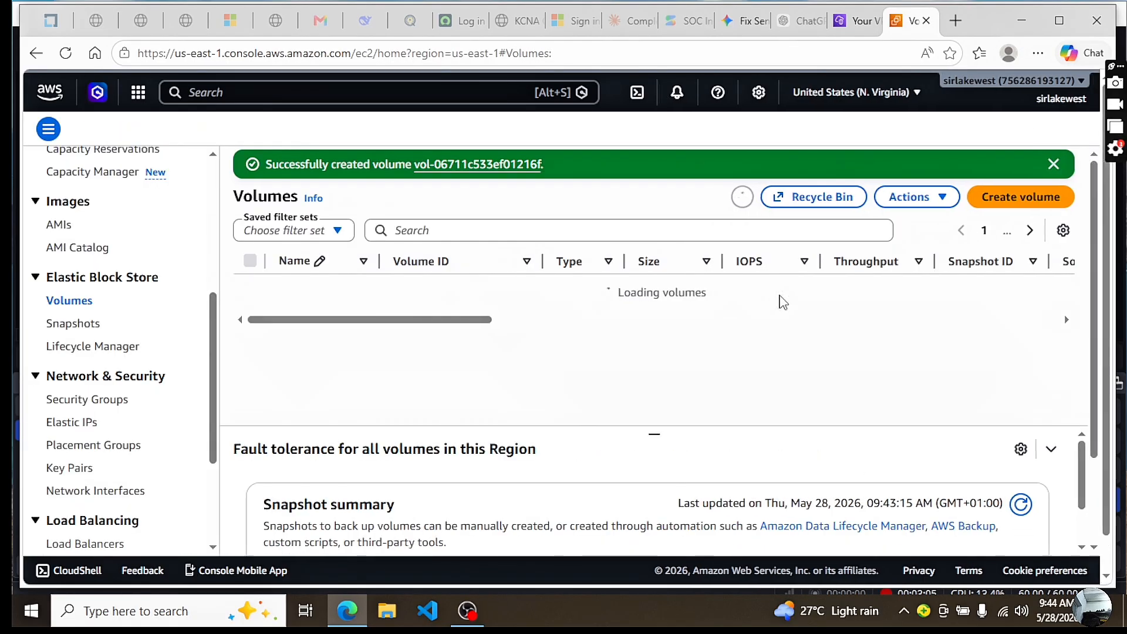
# Refresh the volumes list and name the new gp2 volume unencrypt-ebs
pyautogui.click(755, 196)
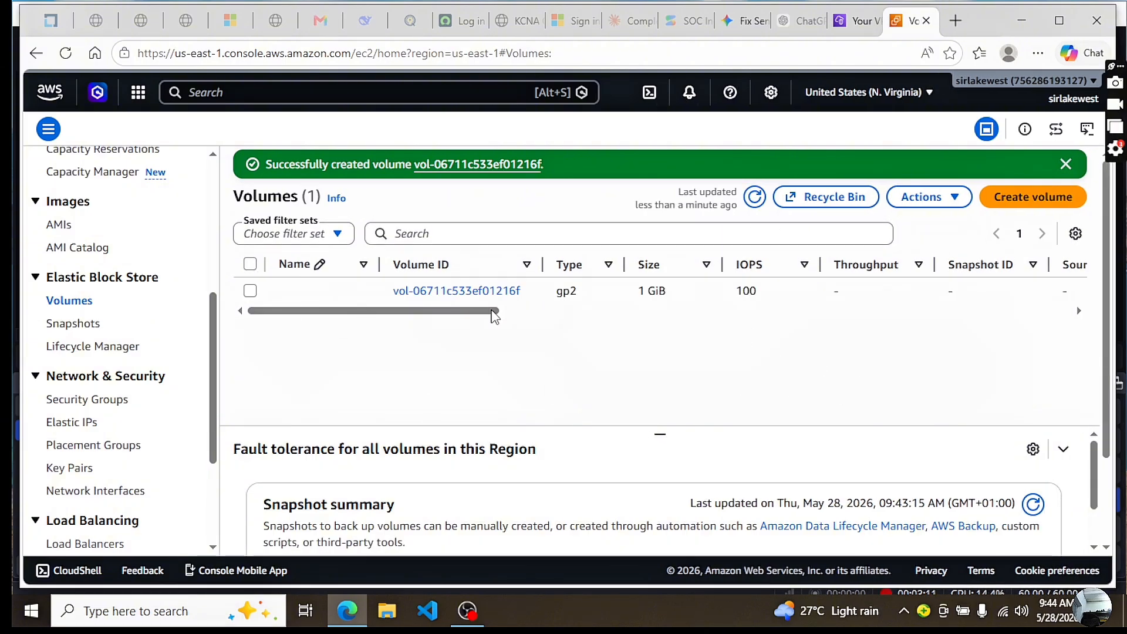
pyautogui.click(360, 292)
pyautogui.write('un')
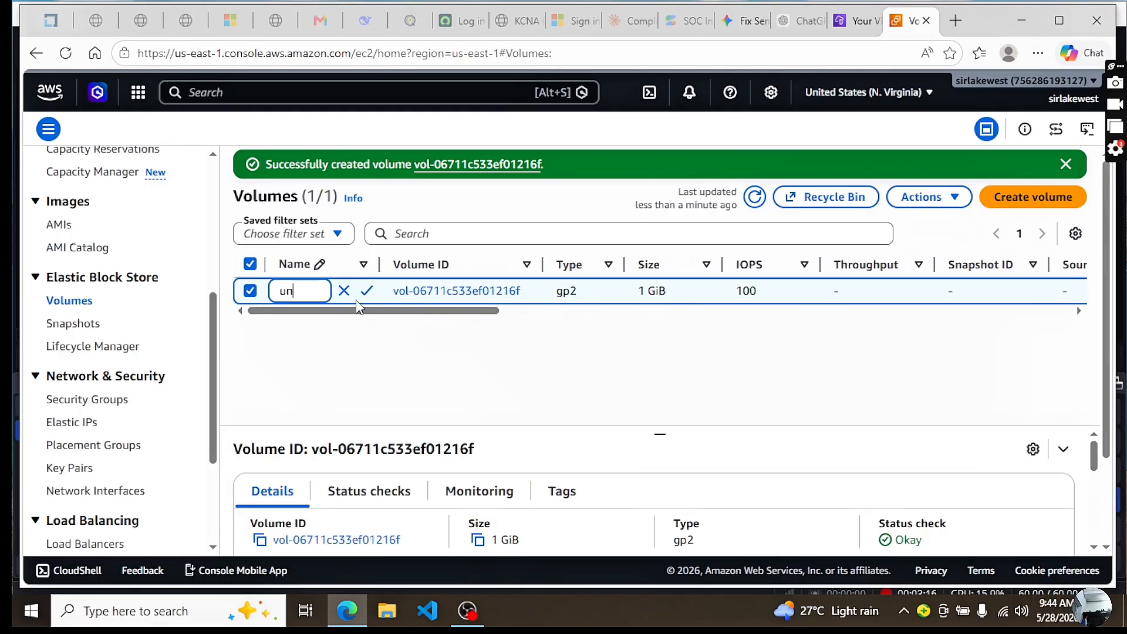
pyautogui.write('encrypt')
pyautogui.write('-e')
pyautogui.write('bs')
pyautogui.click(366, 291)
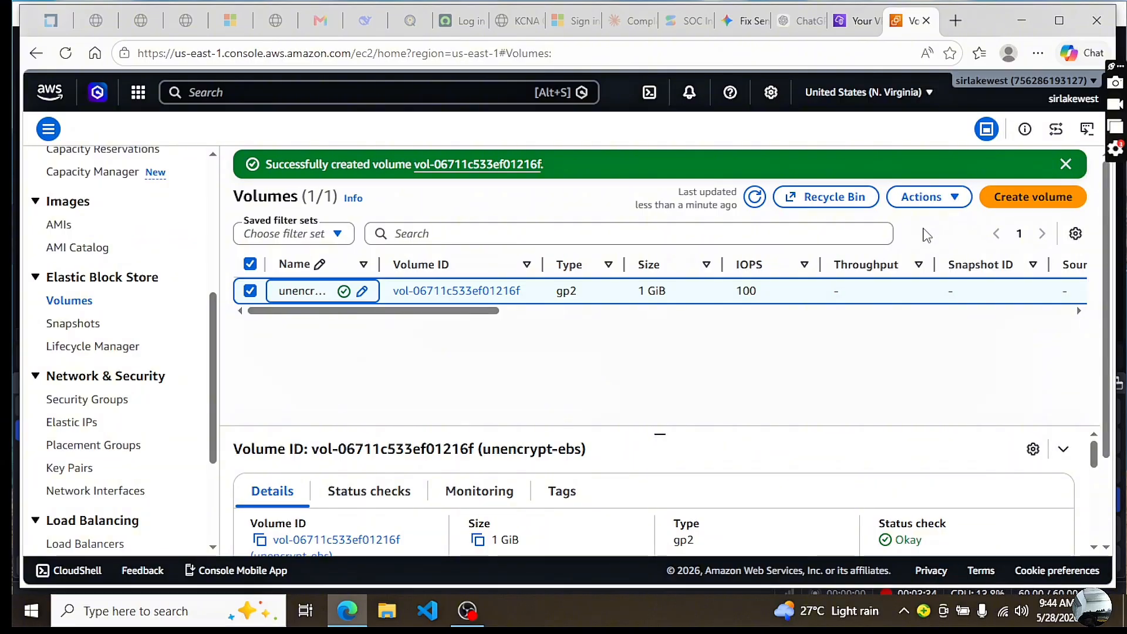
# Start a snapshot of the unencrypt-ebs volume with the description "Ebs volume Snapshot"
pyautogui.click(952, 198)
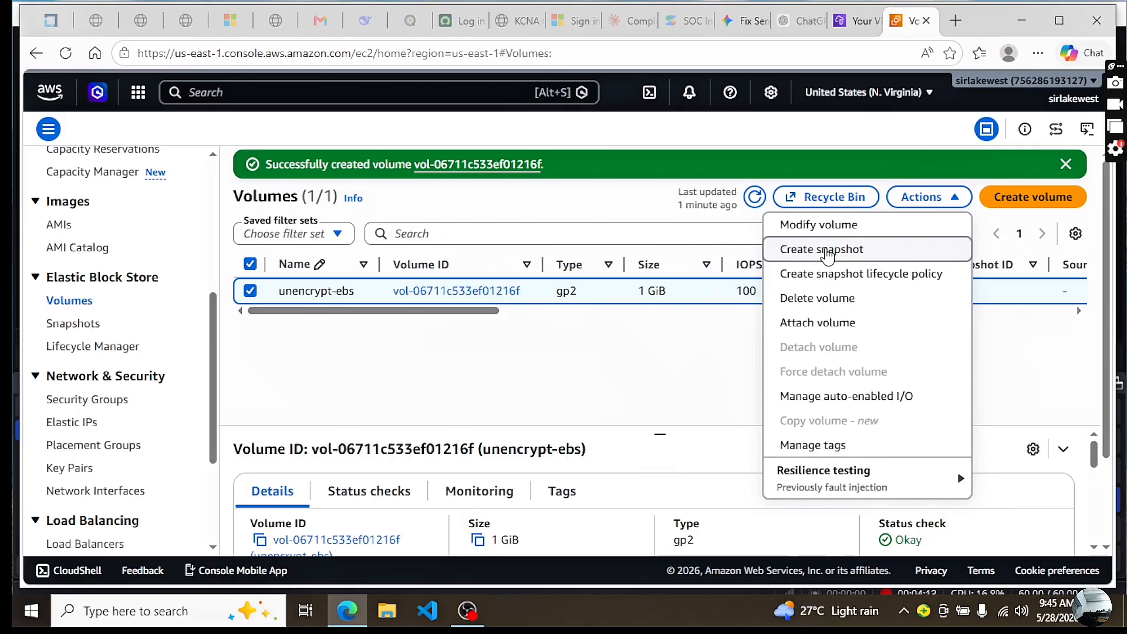
pyautogui.click(828, 254)
pyautogui.click(144, 410)
pyautogui.write('E')
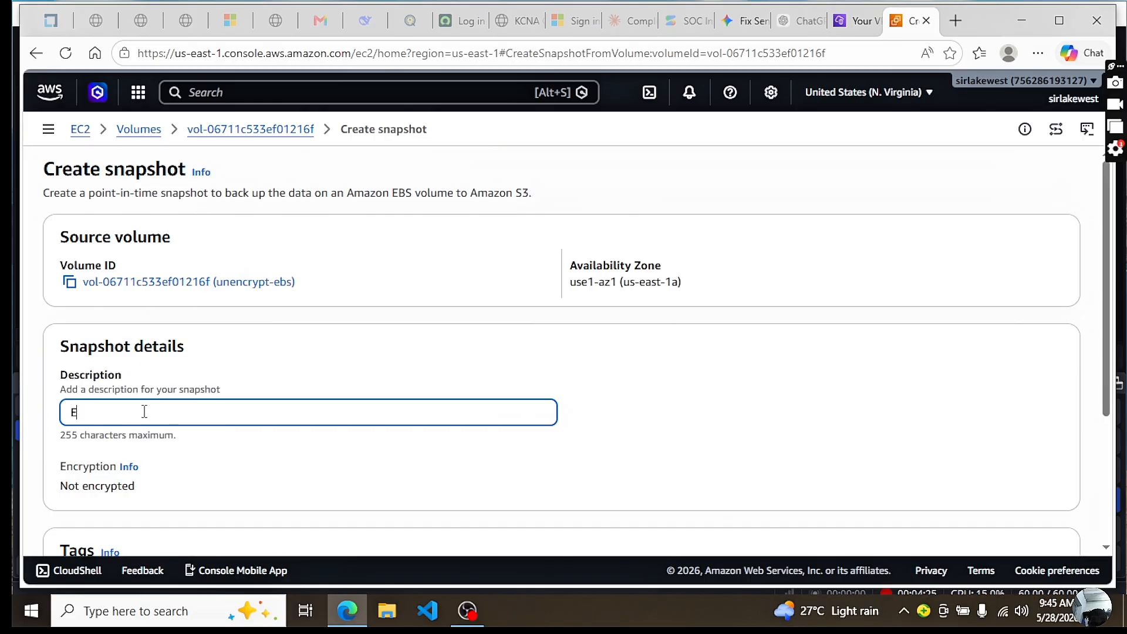
pyautogui.write('bs volume Snapshot')
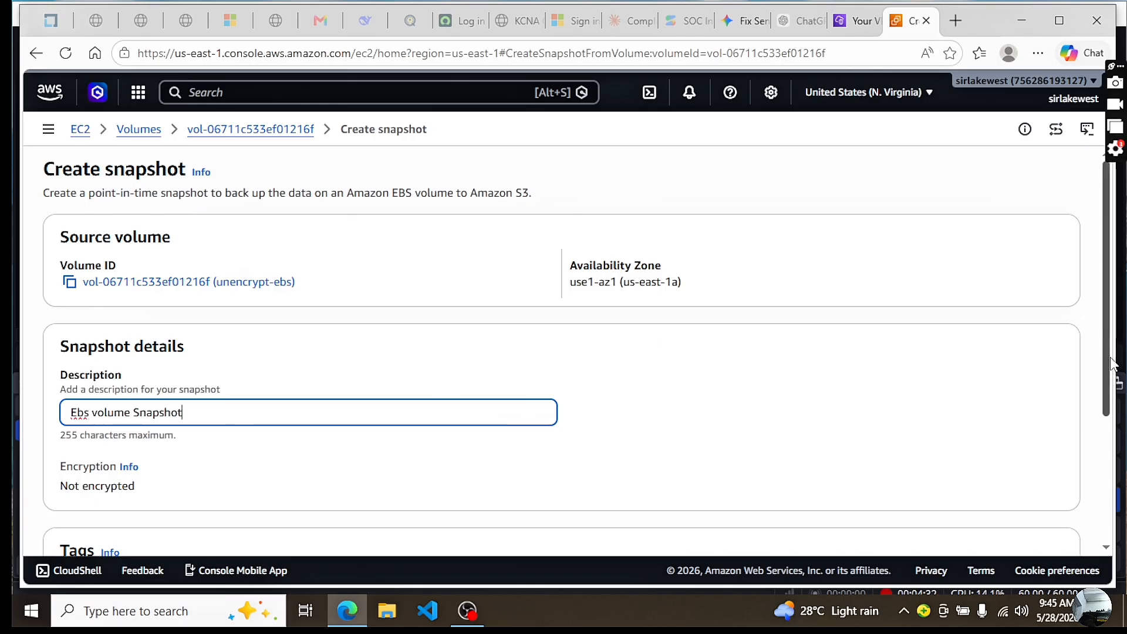
# Review the snapshot's encryption setting, create the snapshot and dismiss the notification
pyautogui.scroll(-3, 1099, 472)
pyautogui.scroll(3, 1097, 465)
pyautogui.scroll(-2, 1097, 376)
pyautogui.scroll(-2, 1099, 464)
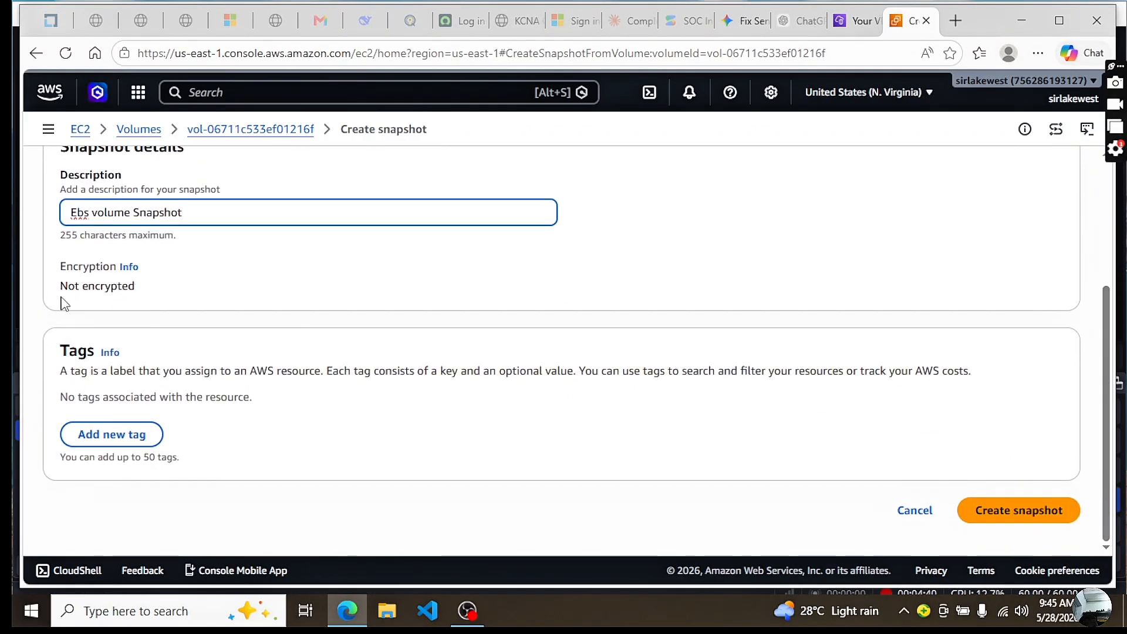
pyautogui.moveTo(151, 291); pyautogui.dragTo(50, 289)
pyautogui.moveTo(168, 298); pyautogui.dragTo(53, 286)
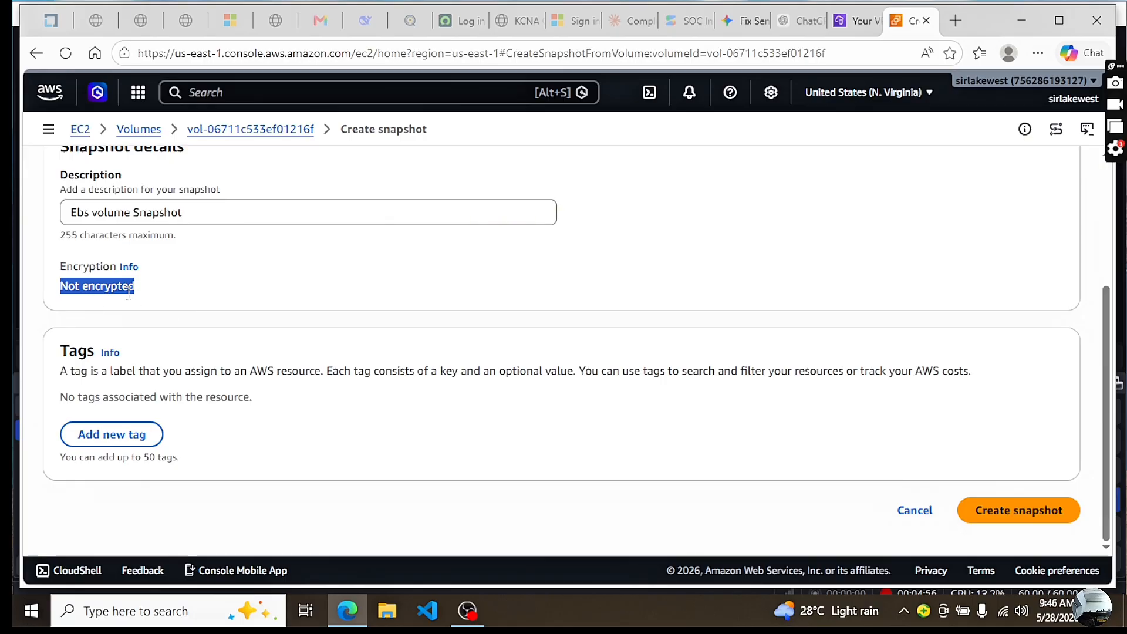
pyautogui.click(1009, 514)
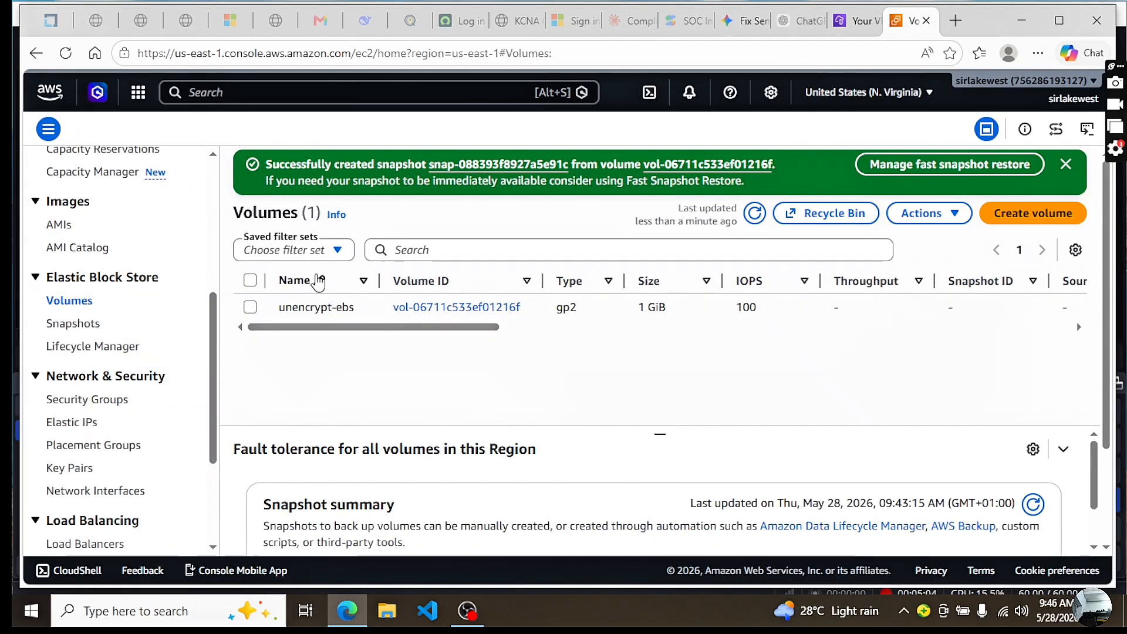
pyautogui.click(1066, 165)
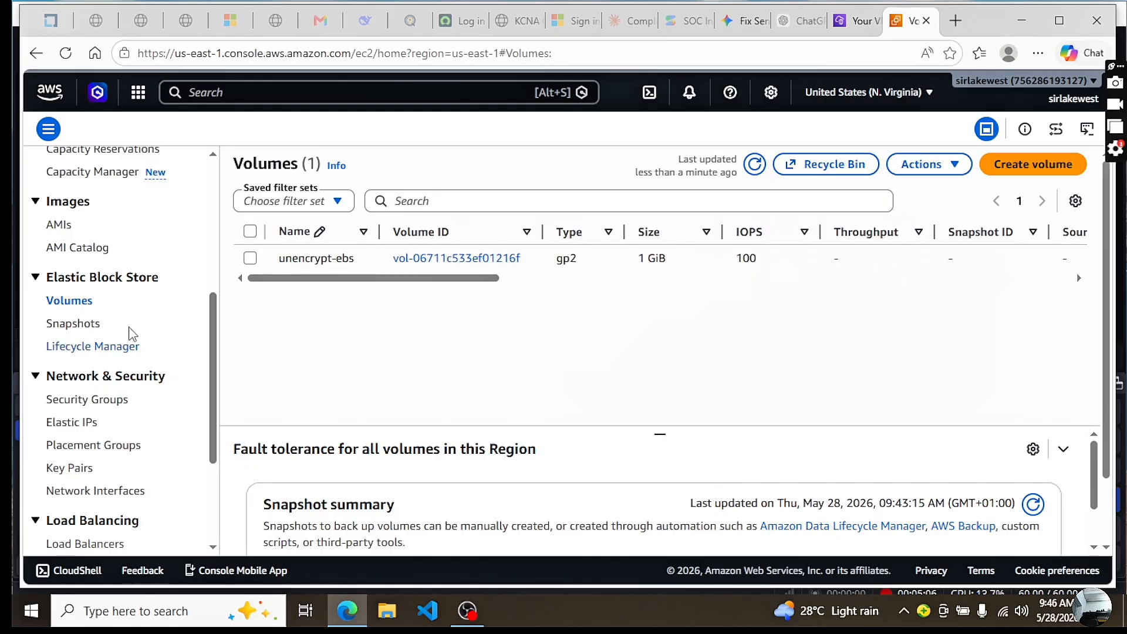
# Open the snapshots list and refresh it to check the new snapshot's status, progress and encryption
pyautogui.click(72, 324)
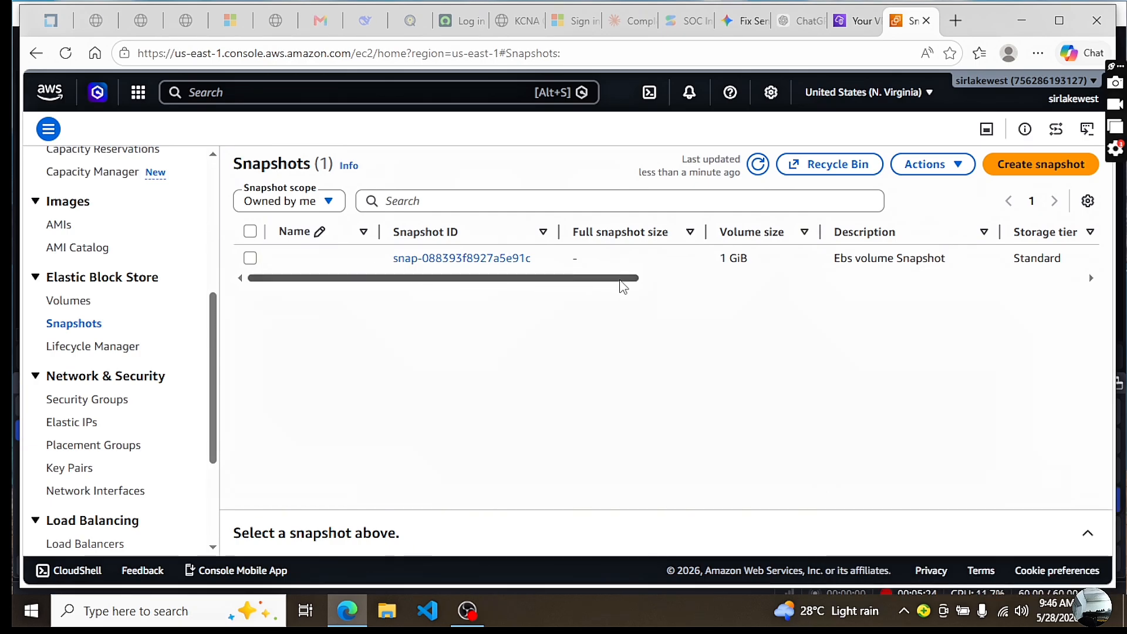
pyautogui.hscroll(3, 616, 287)
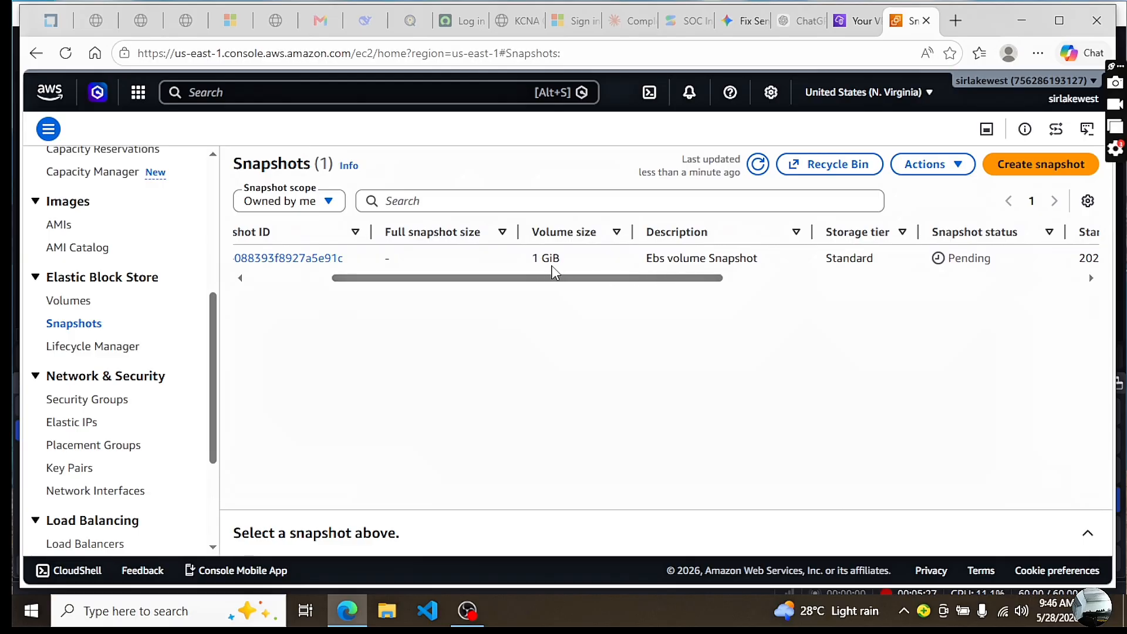
pyautogui.moveTo(547, 280); pyautogui.dragTo(745, 282)
pyautogui.click(758, 165)
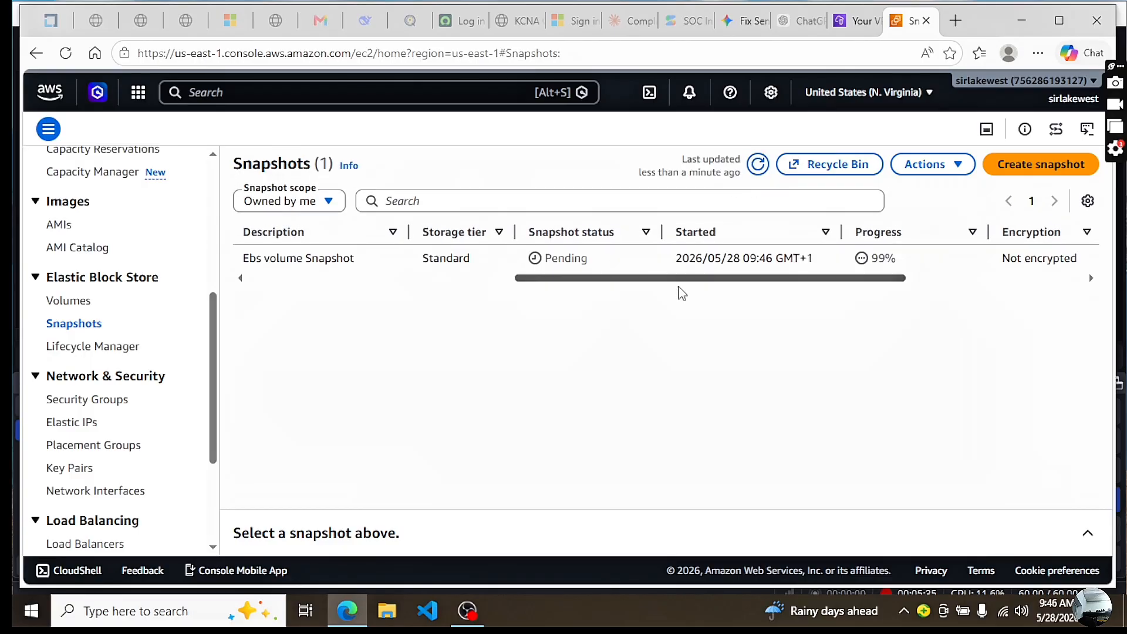
pyautogui.moveTo(744, 283); pyautogui.dragTo(536, 276)
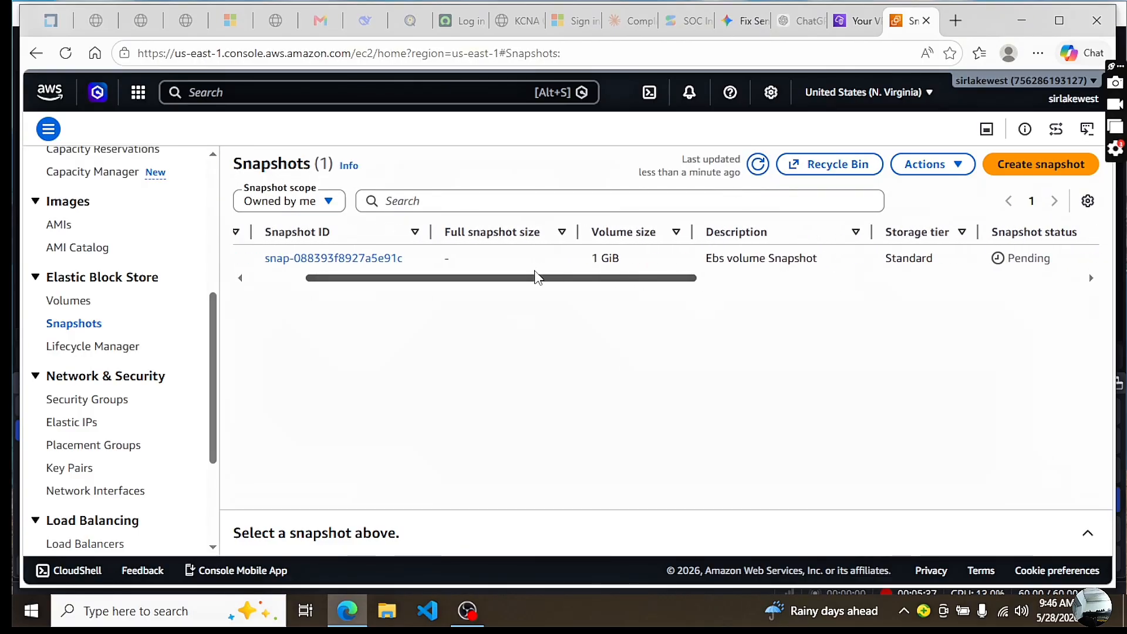
pyautogui.click(757, 164)
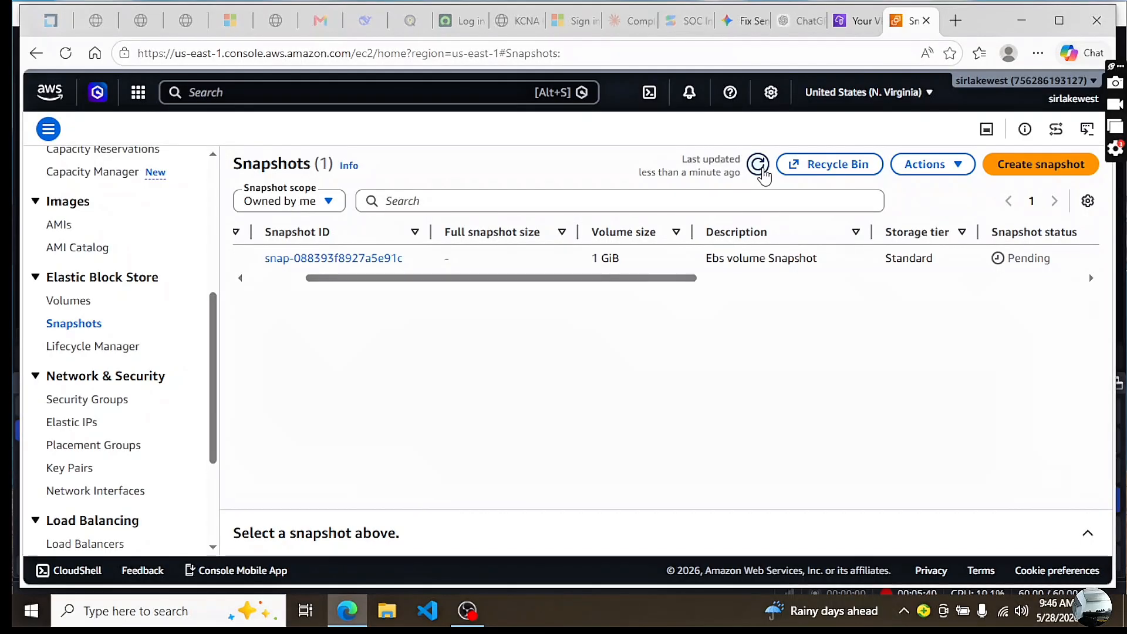
pyautogui.moveTo(692, 279); pyautogui.dragTo(840, 284)
pyautogui.click(757, 164)
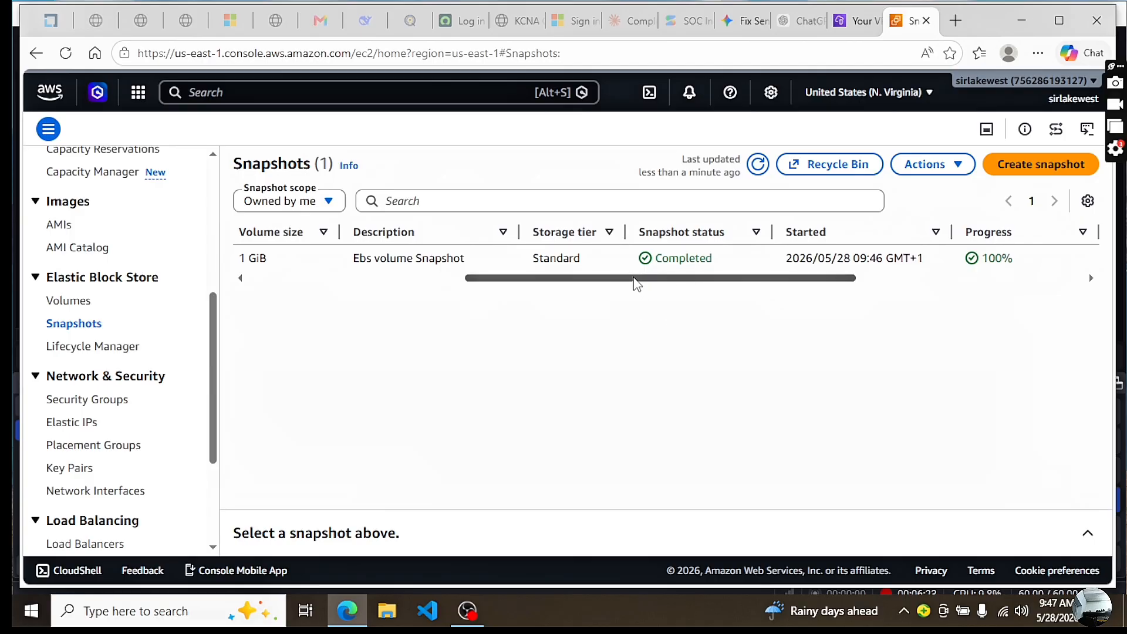
pyautogui.moveTo(508, 284); pyautogui.dragTo(279, 282)
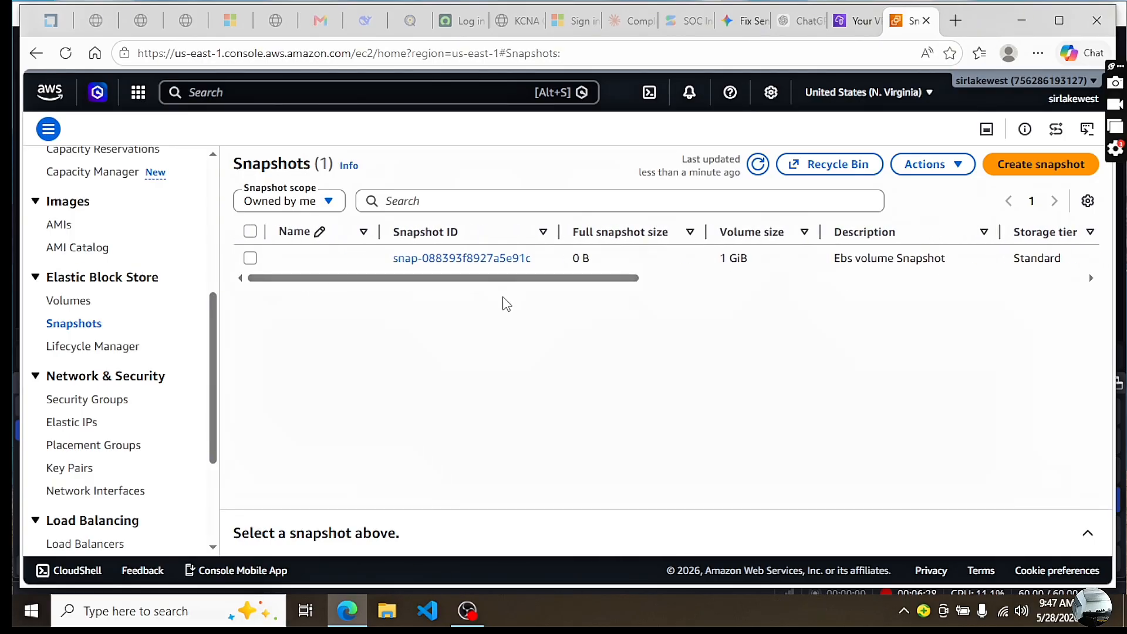
# Select the snapshot described "Ebs volume Snapshot" and start creating a volume from it
pyautogui.click(250, 258)
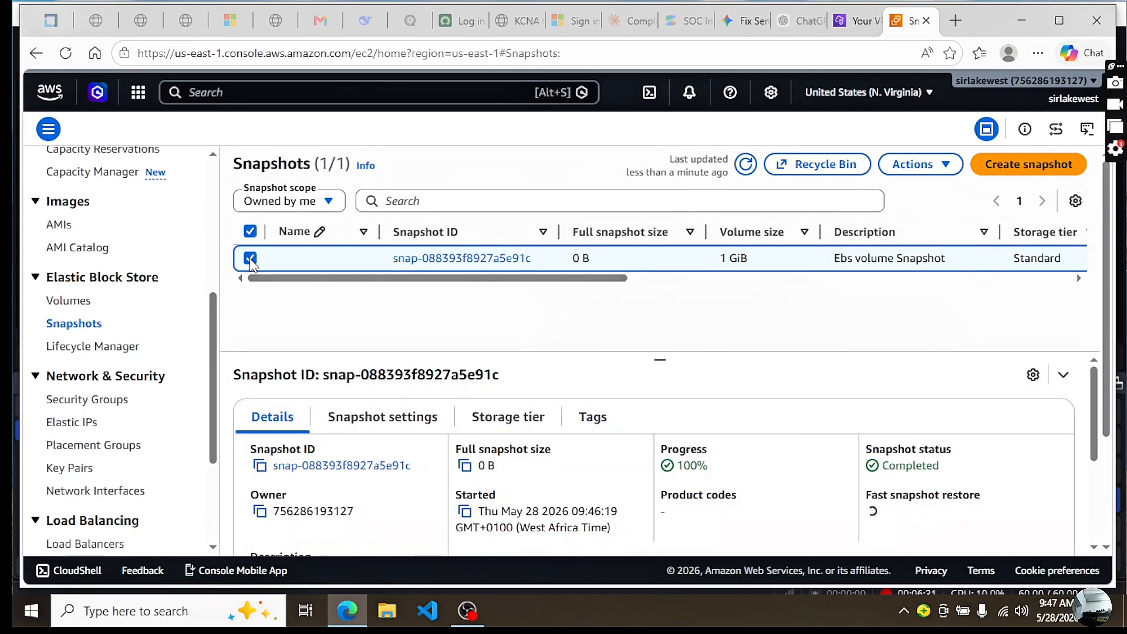
pyautogui.click(941, 167)
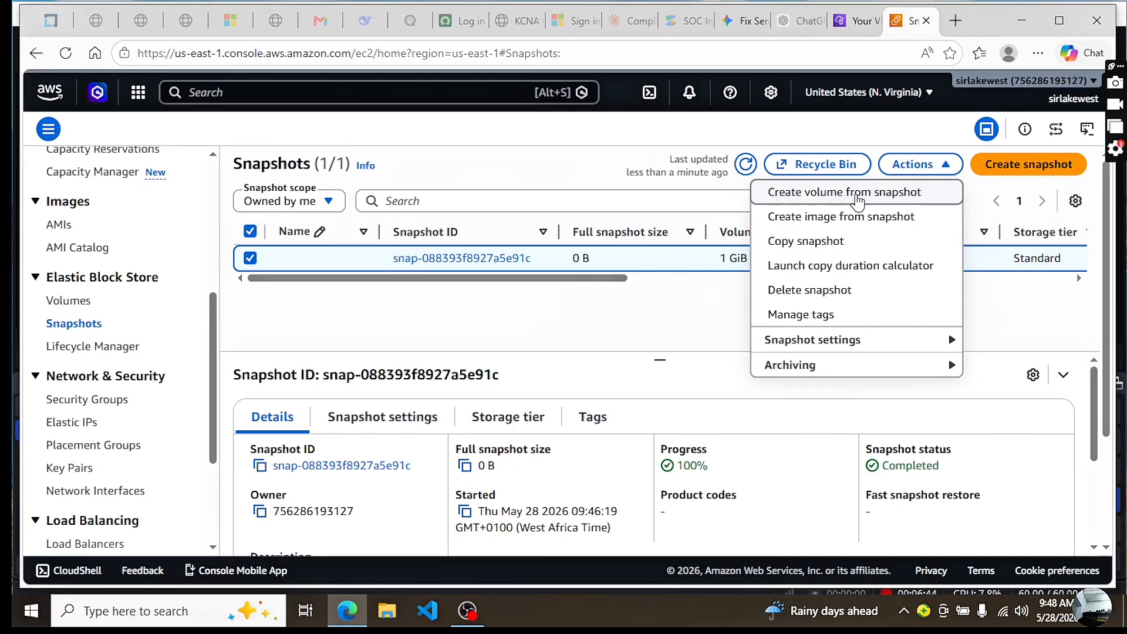
pyautogui.click(858, 201)
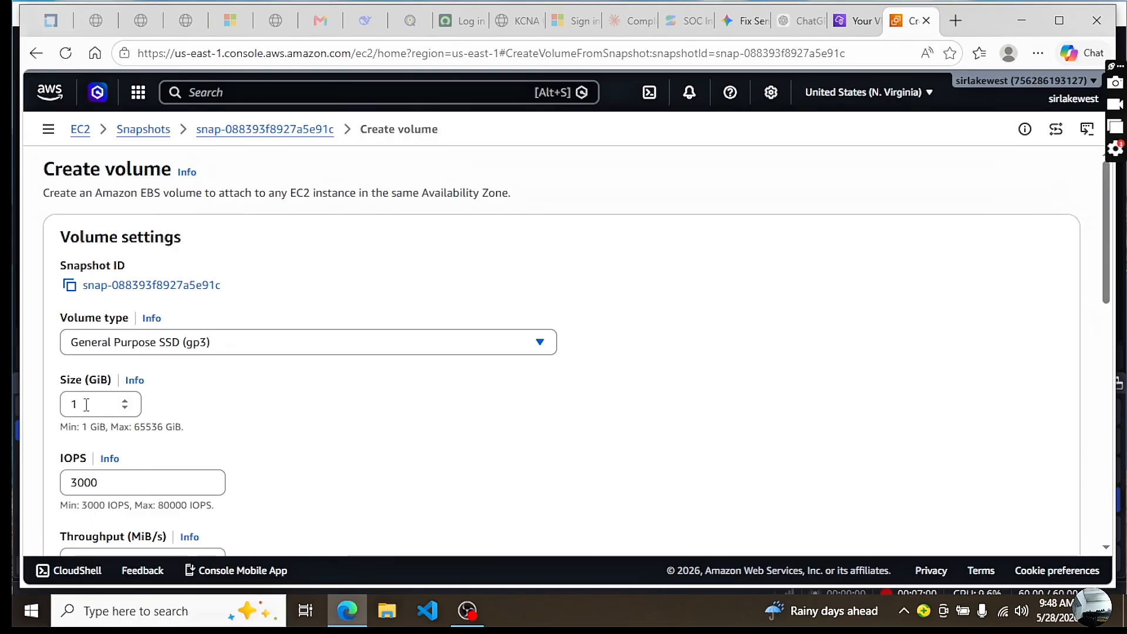
# Try the Provisioned IOPS SSD (io1) and General Purpose SSD (gp2) volume types, and return to General Purpose SSD (gp3)
pyautogui.click(543, 346)
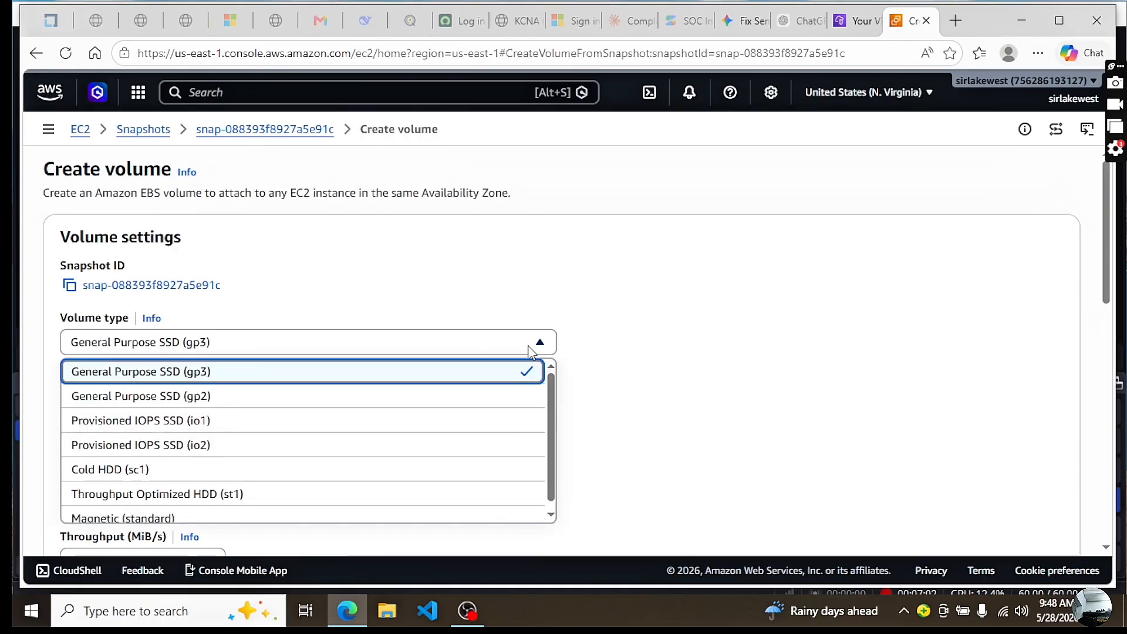
pyautogui.click(240, 423)
pyautogui.click(89, 407)
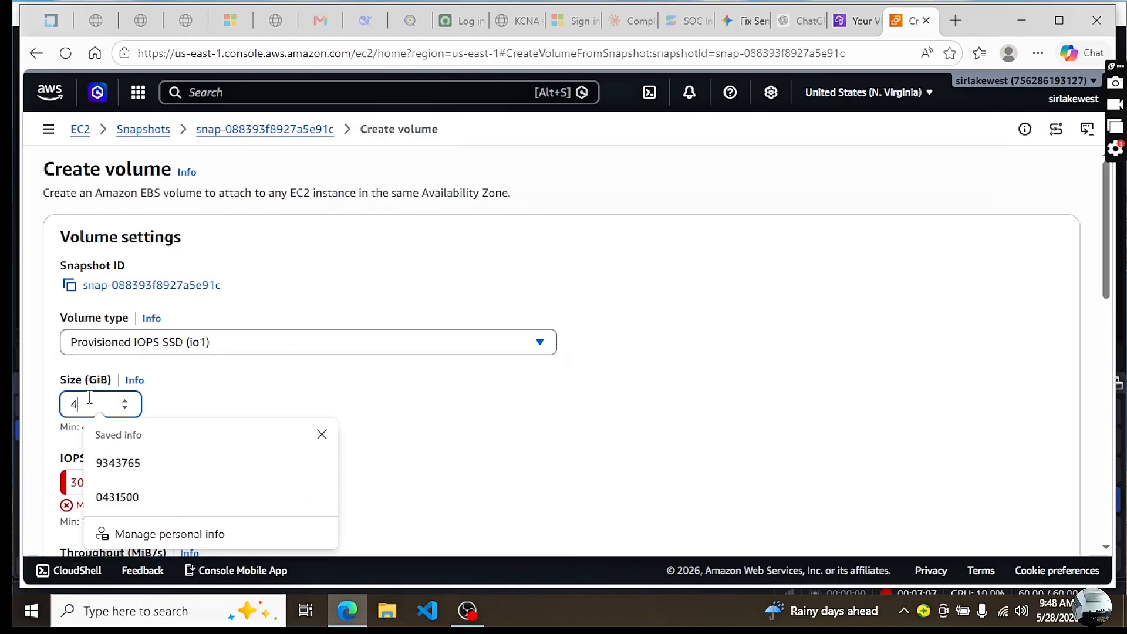
pyautogui.click(545, 347)
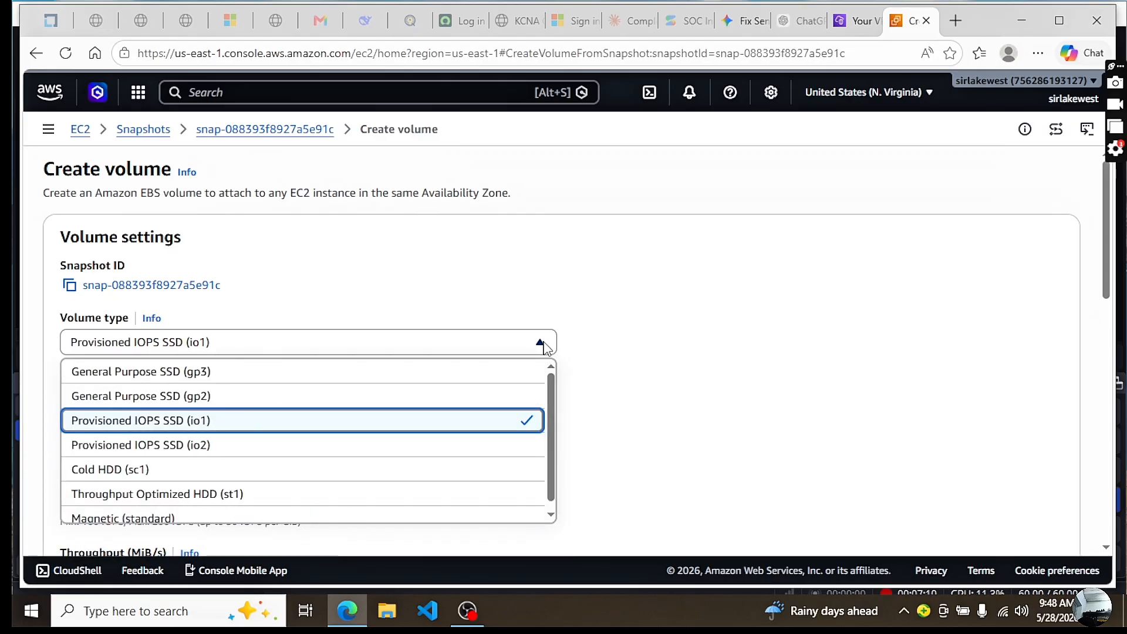
pyautogui.click(252, 398)
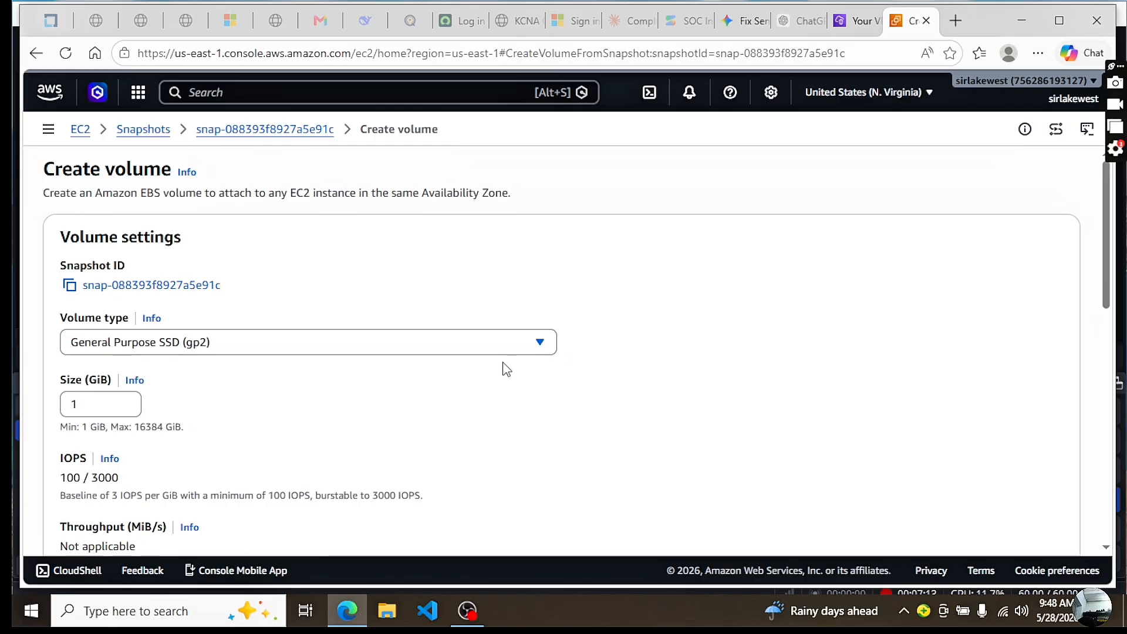
pyautogui.click(537, 343)
pyautogui.click(280, 371)
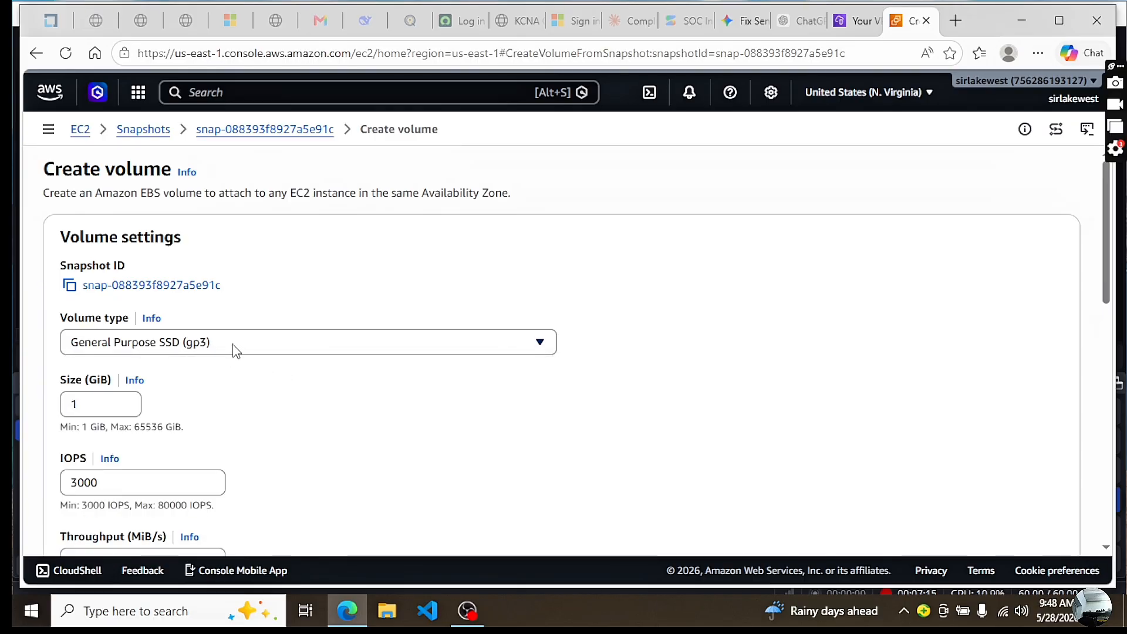
# Set the new volume's size to 2 GiB and its availability zone to use1-az2 (us-east-1b)
pyautogui.click(88, 404)
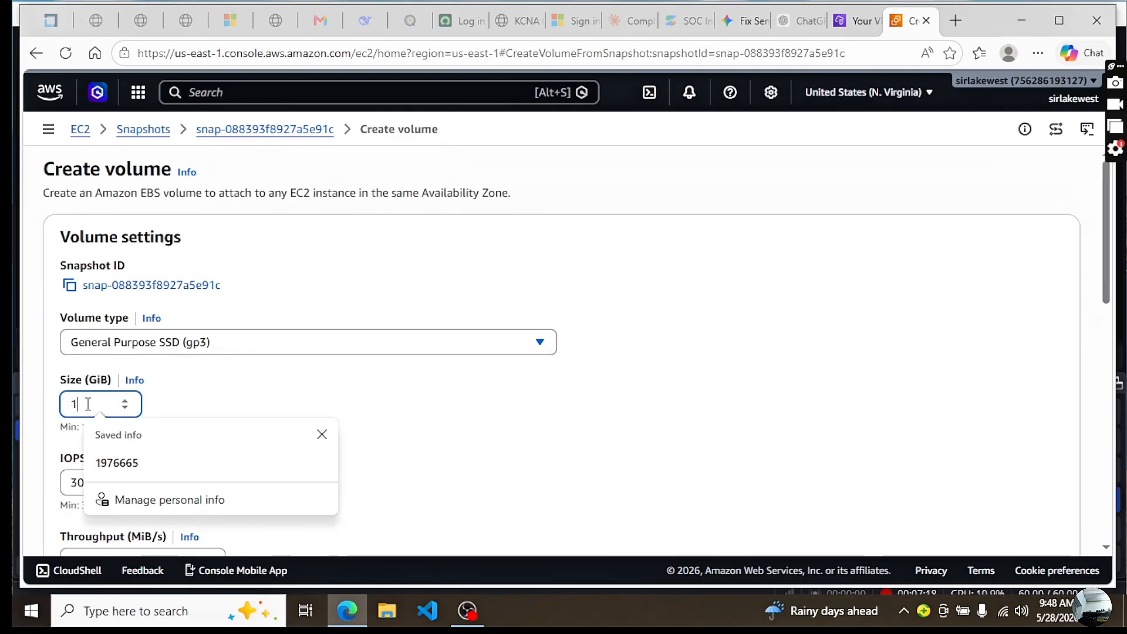
pyautogui.press('BackSpace')
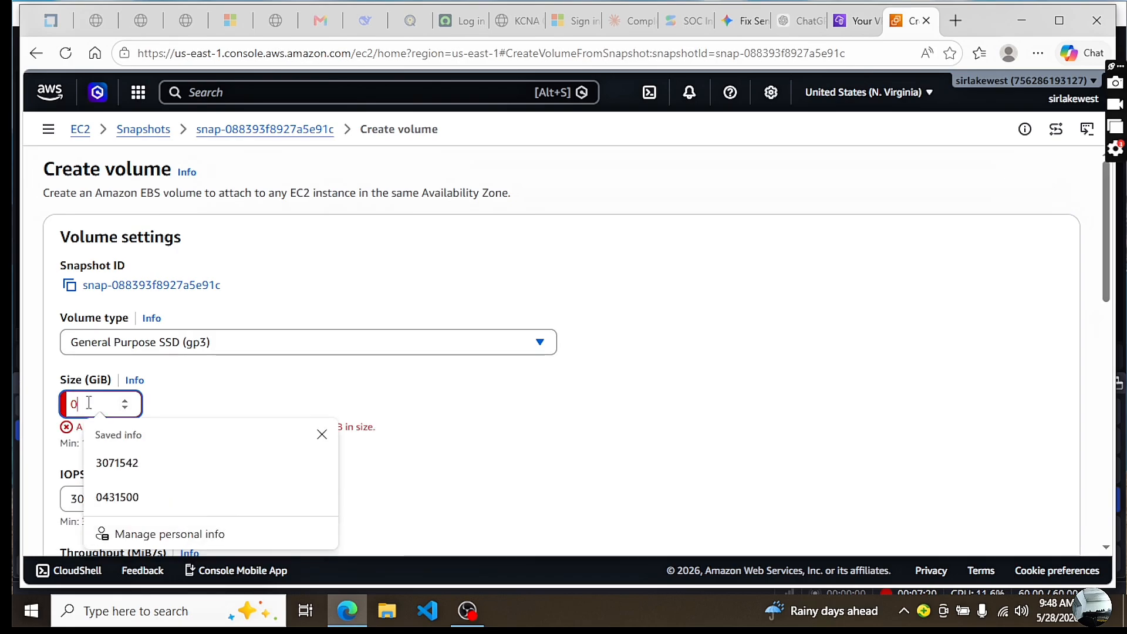
pyautogui.write('2')
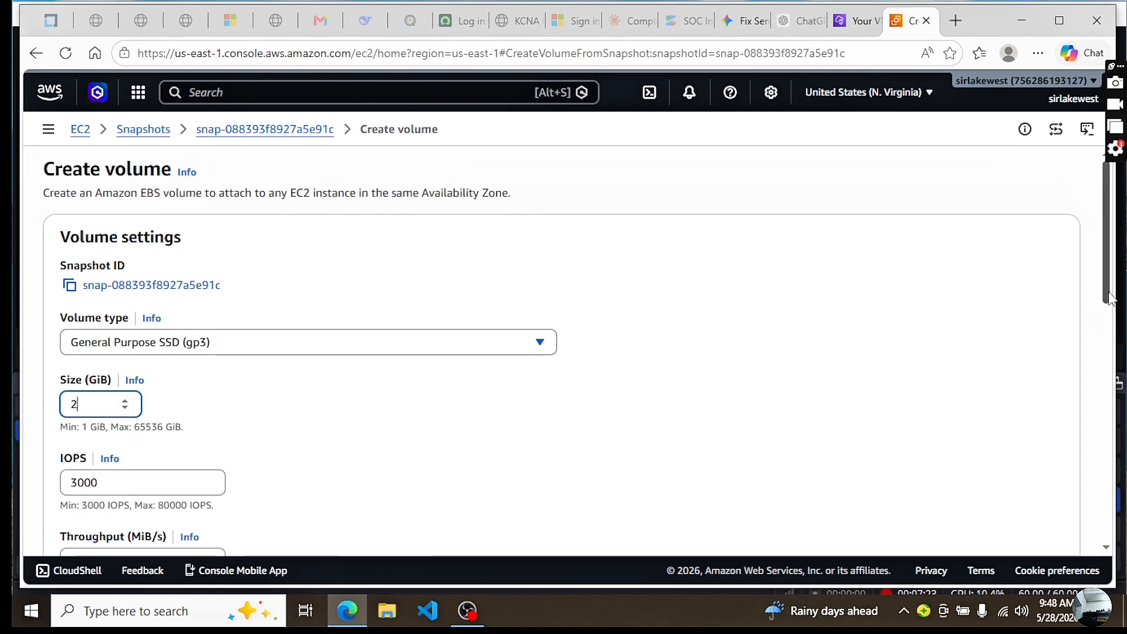
pyautogui.scroll(-4, 956, 360)
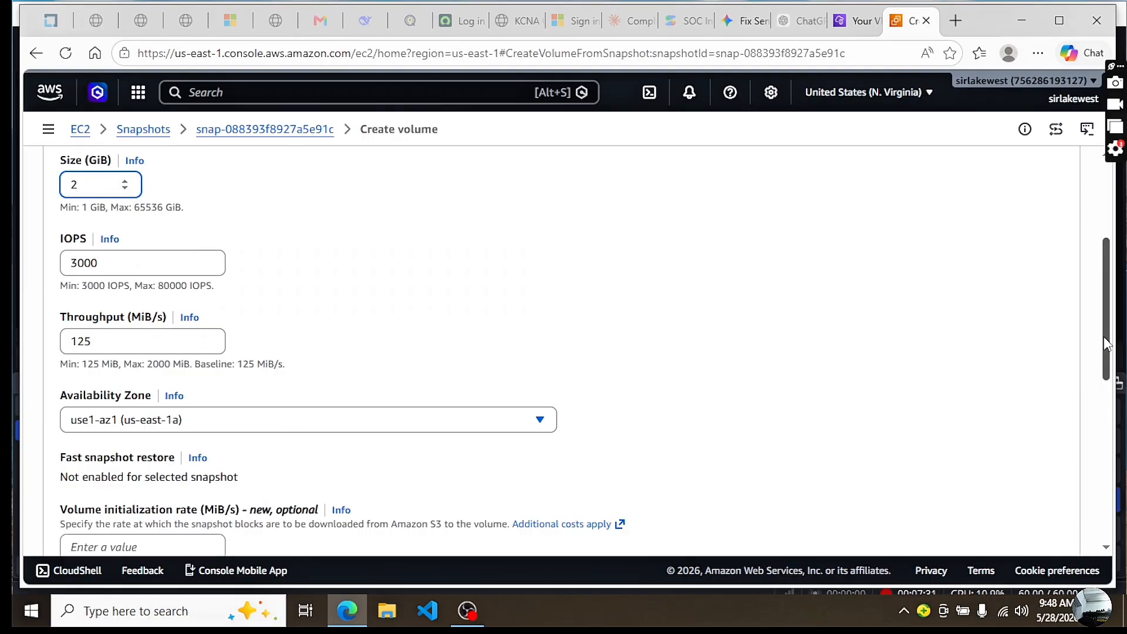
pyautogui.scroll(-2, 599, 407)
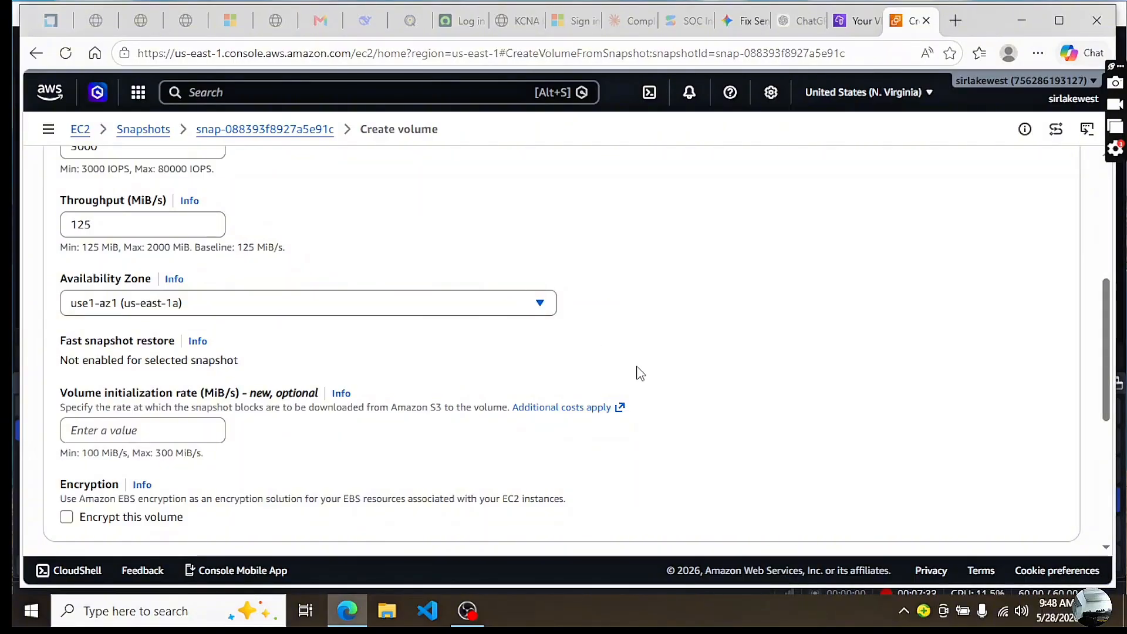
pyautogui.click(540, 304)
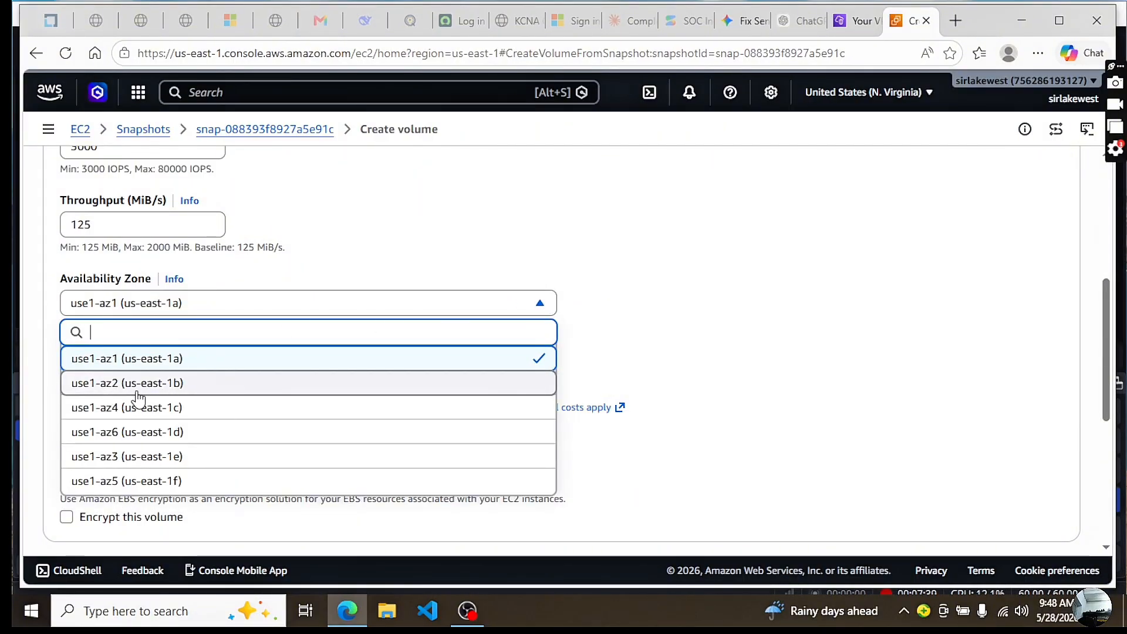
pyautogui.click(162, 384)
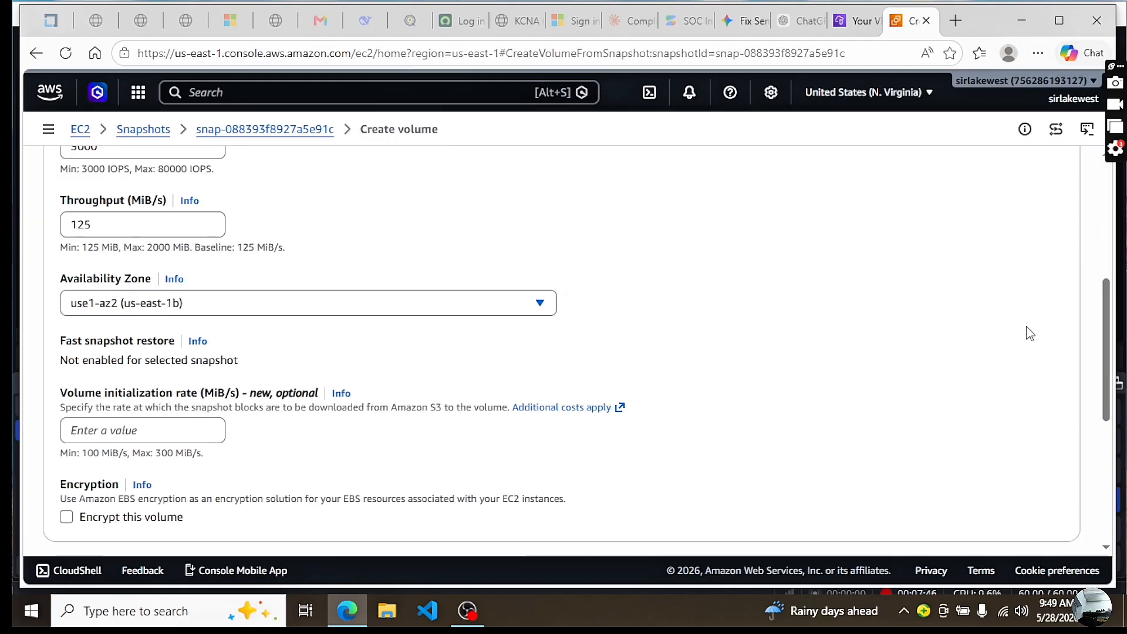
# Enable encryption for the new volume with the (default) aws/ebs KMS key
pyautogui.scroll(-2, 1098, 352)
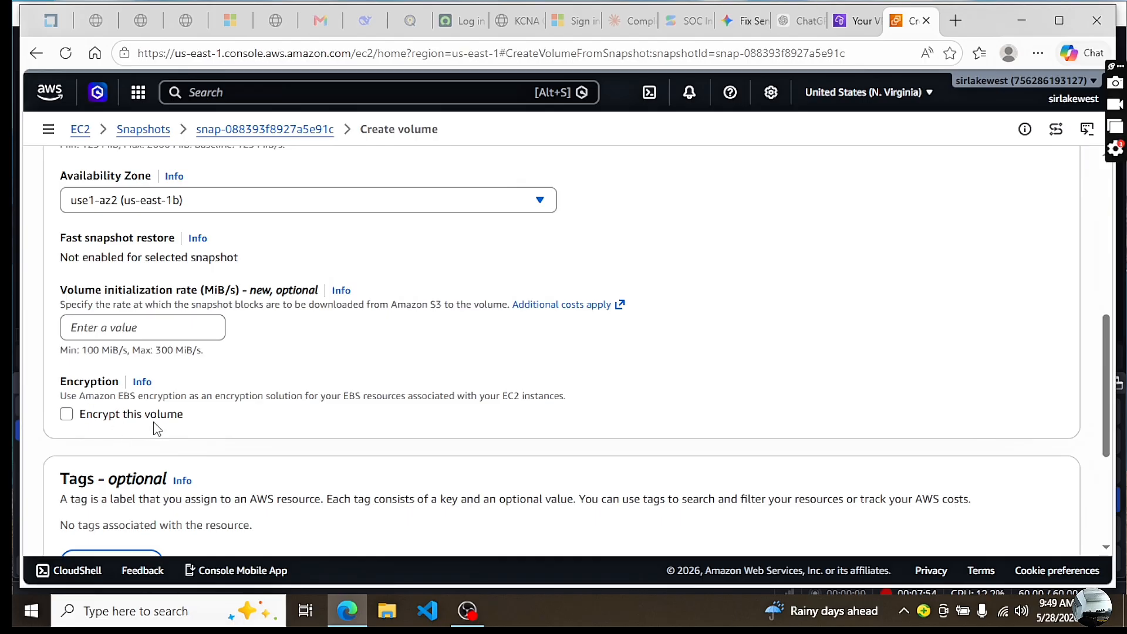
pyautogui.moveTo(203, 423); pyautogui.dragTo(76, 417)
pyautogui.click(221, 423)
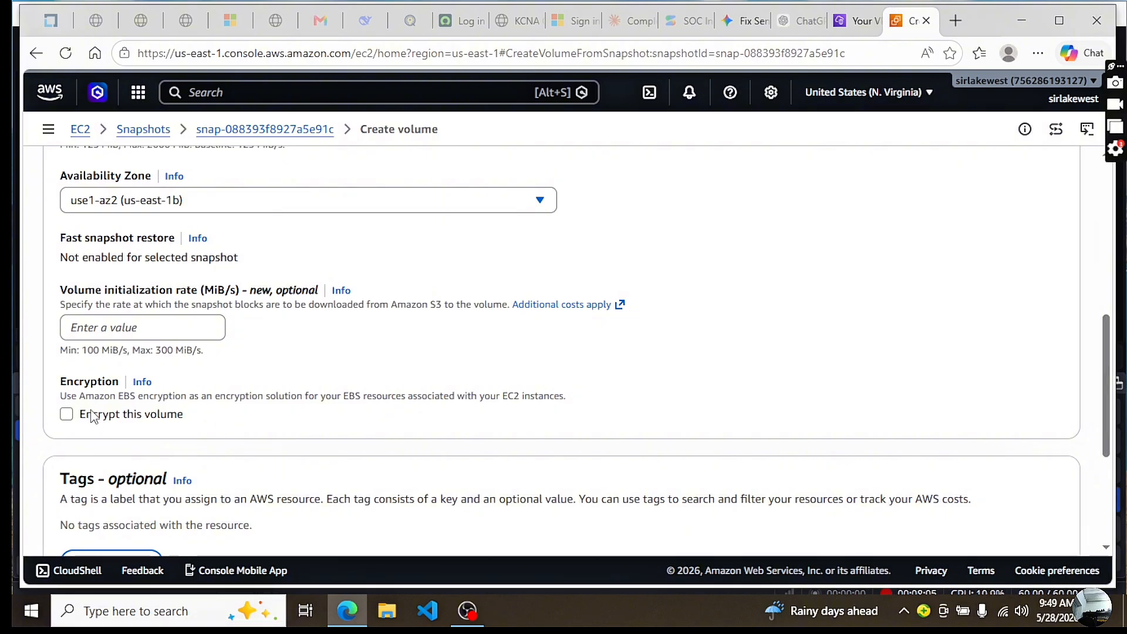
pyautogui.click(67, 414)
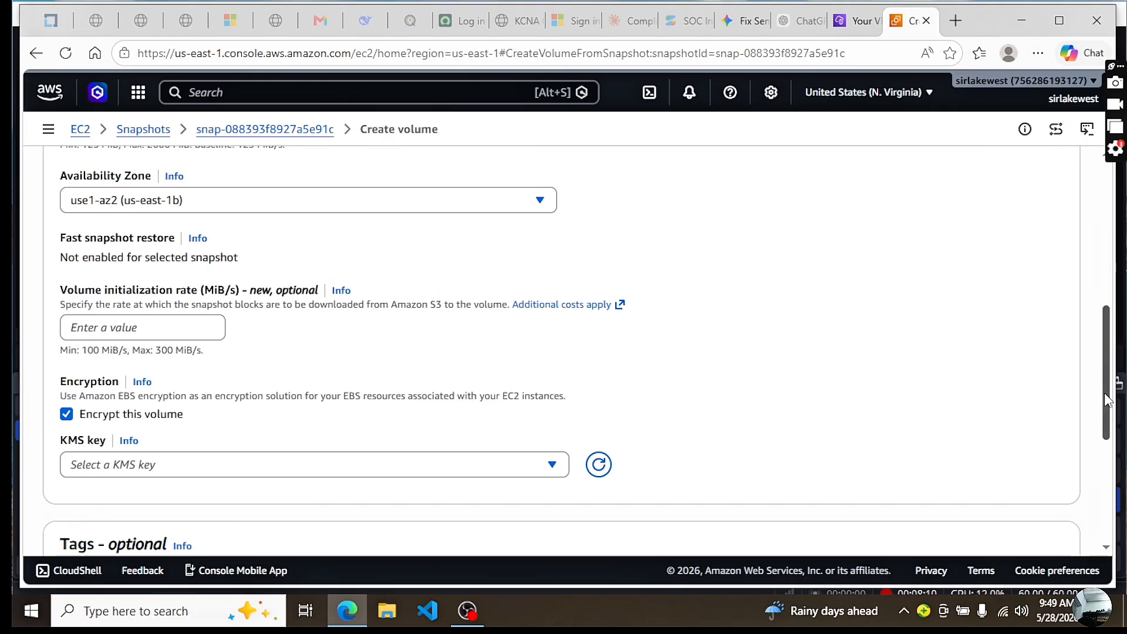
pyautogui.scroll(-2, 1106, 402)
pyautogui.click(563, 336)
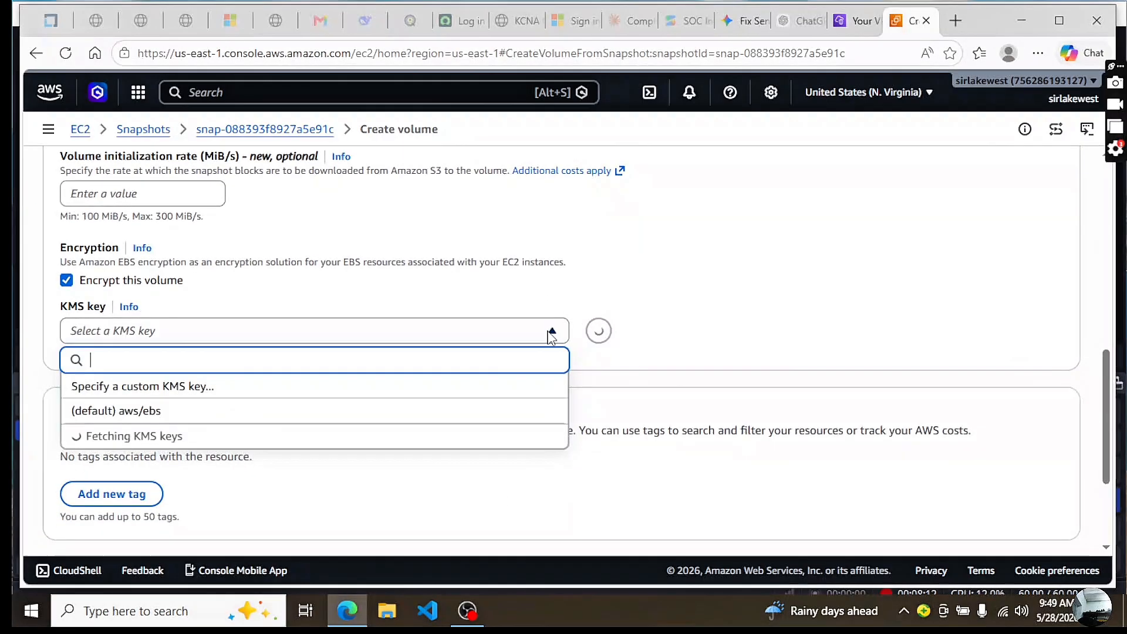
pyautogui.click(147, 411)
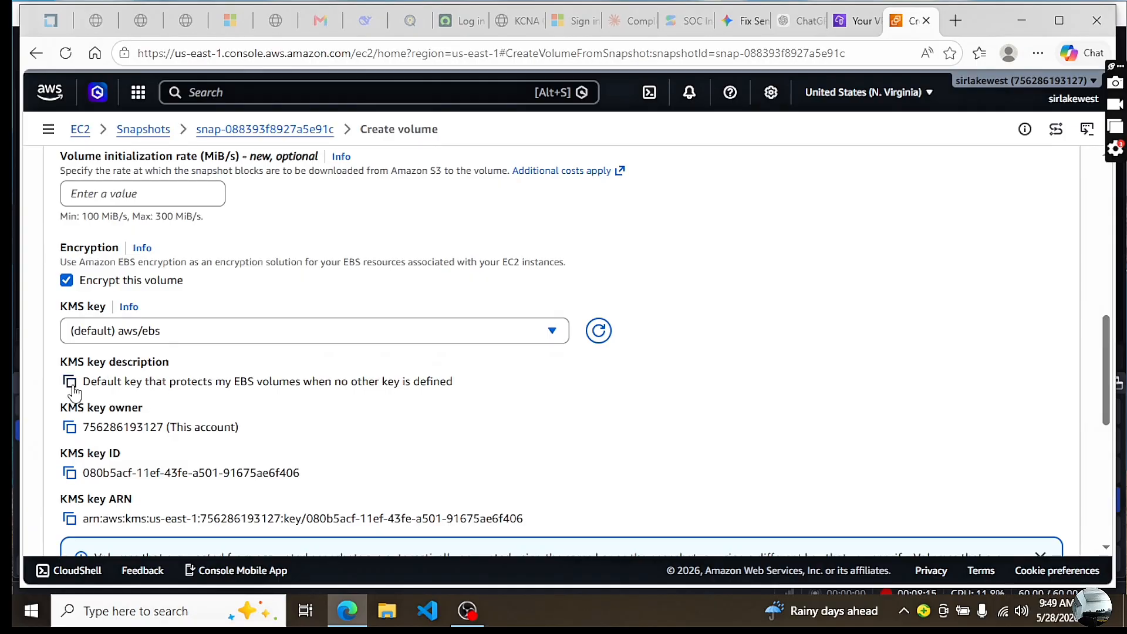
# Review the volume settings and create the encrypted volume from the snapshot
pyautogui.moveTo(1106, 399); pyautogui.dragTo(1106, 513)
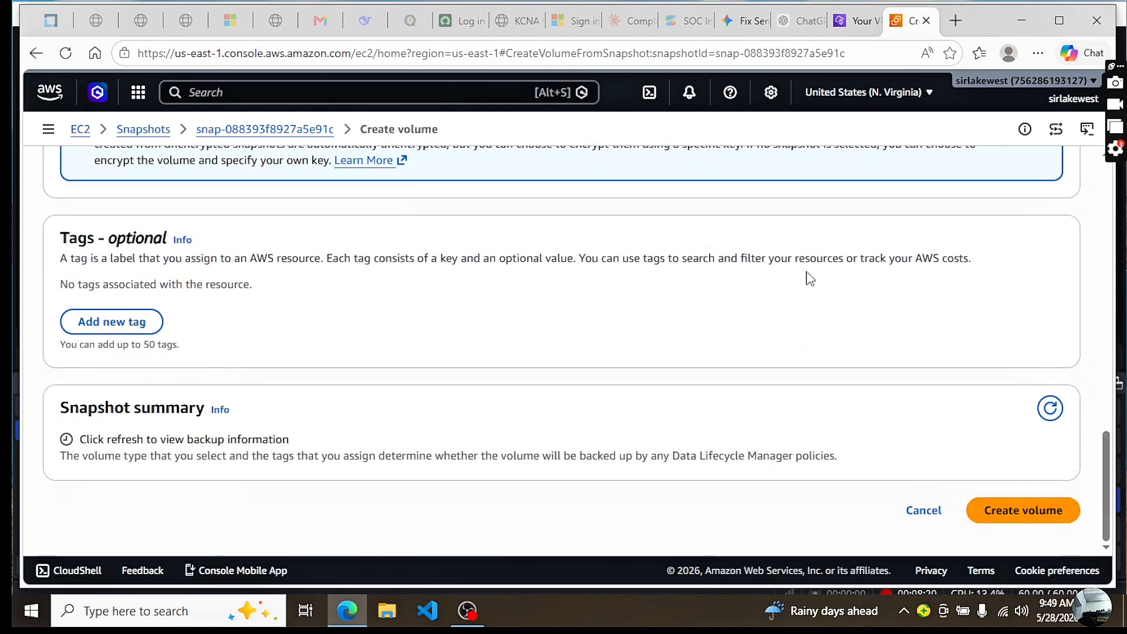
pyautogui.moveTo(1107, 475); pyautogui.dragTo(1114, 216)
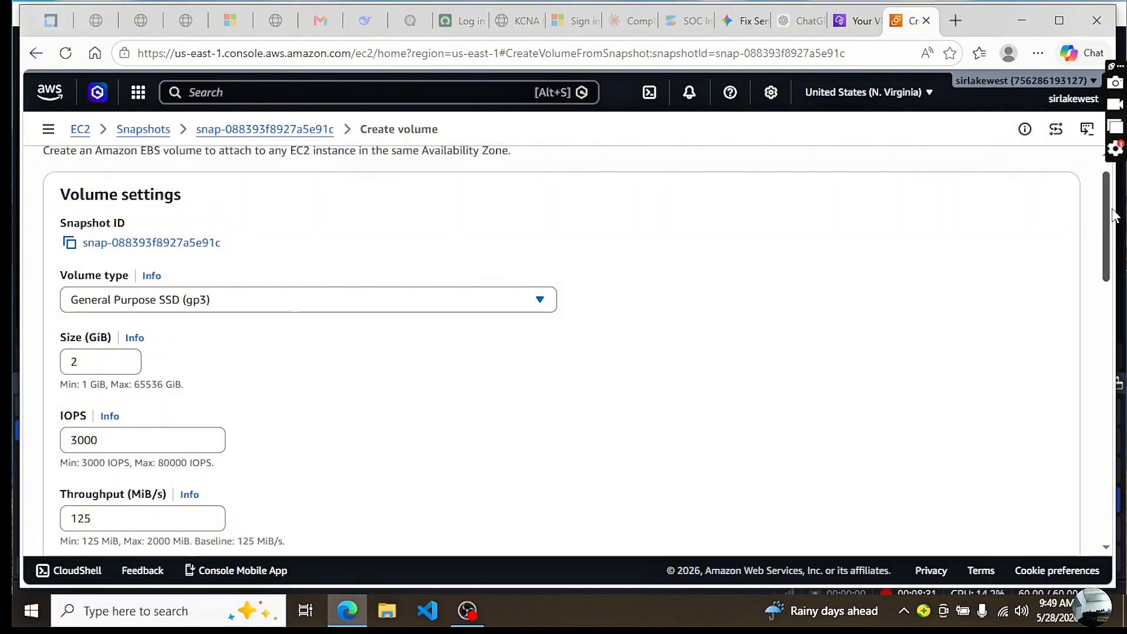
pyautogui.moveTo(1112, 216); pyautogui.dragTo(1108, 493)
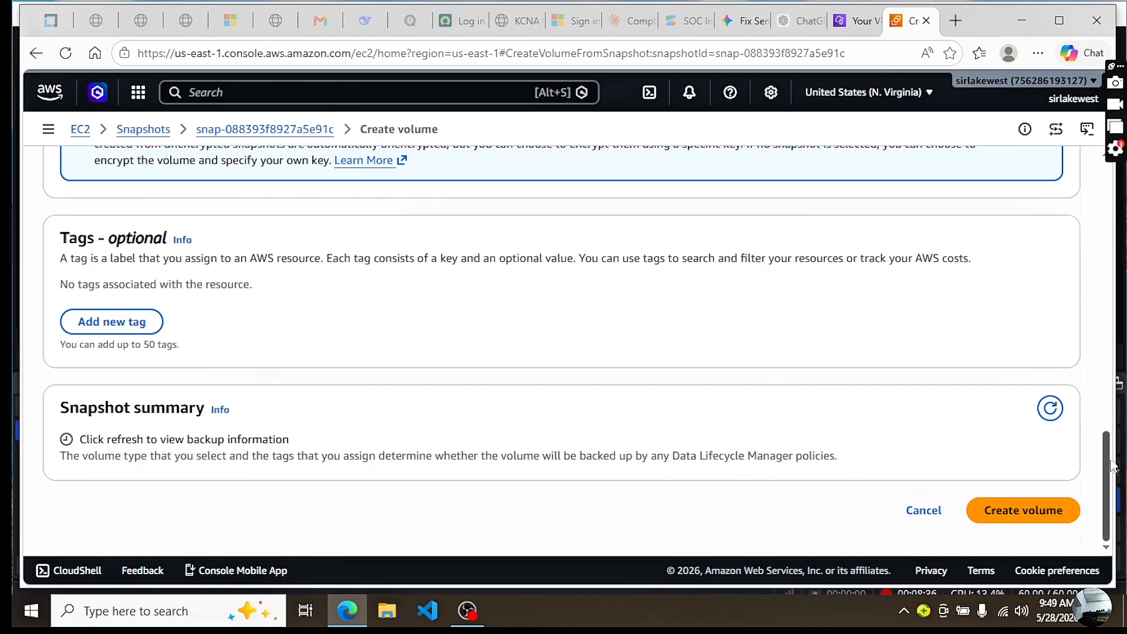
pyautogui.scroll(7, 1004, 411)
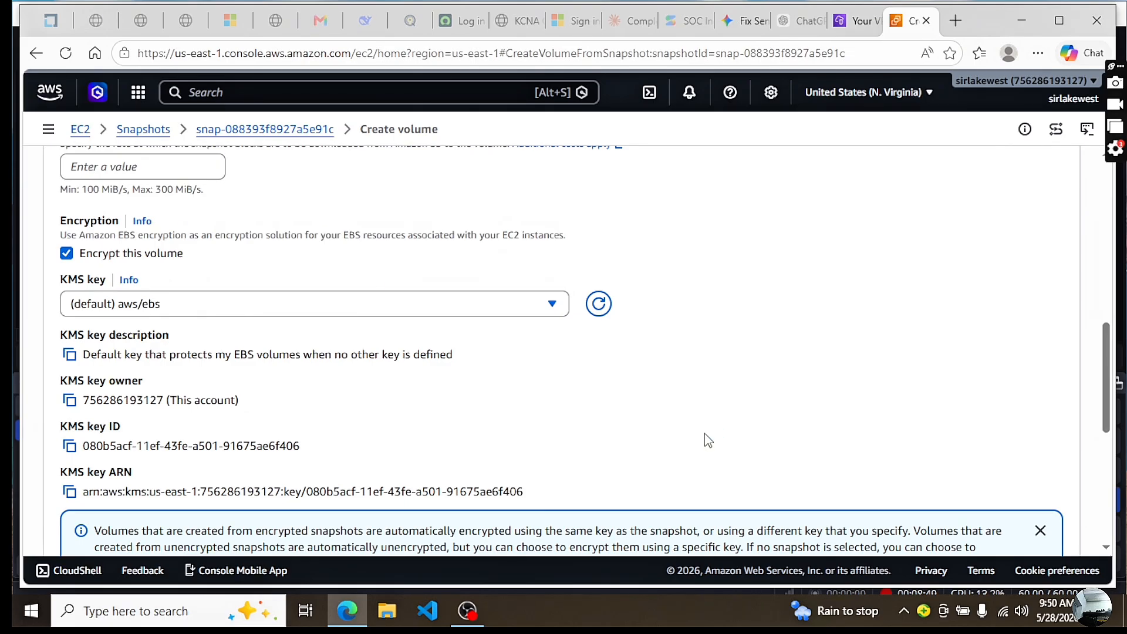
pyautogui.moveTo(1107, 389); pyautogui.dragTo(1108, 499)
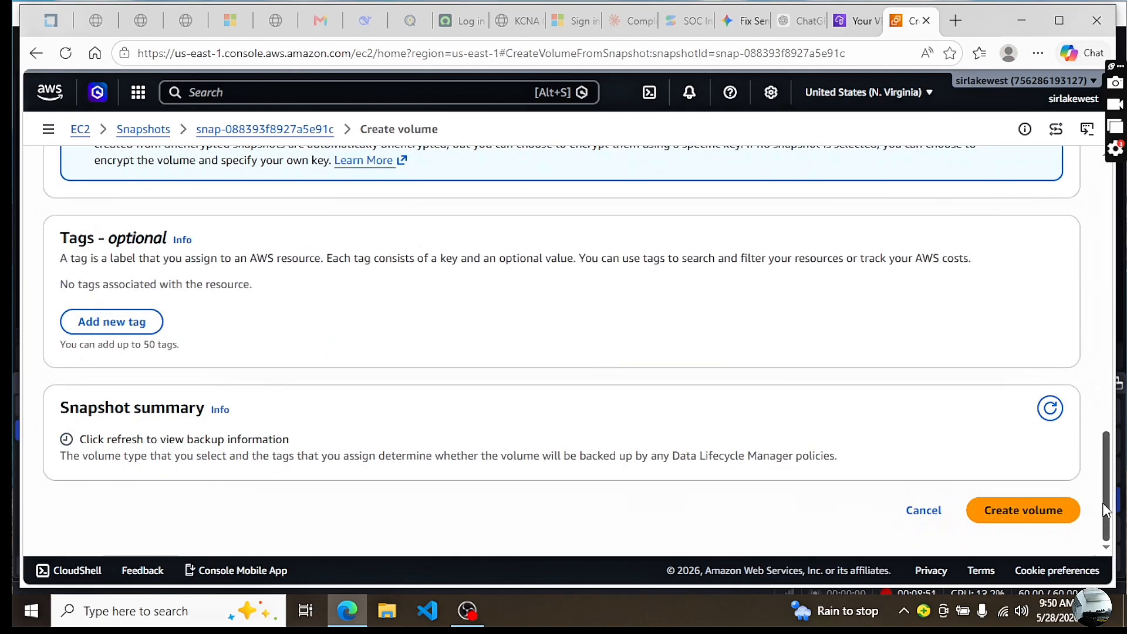
pyautogui.click(1014, 516)
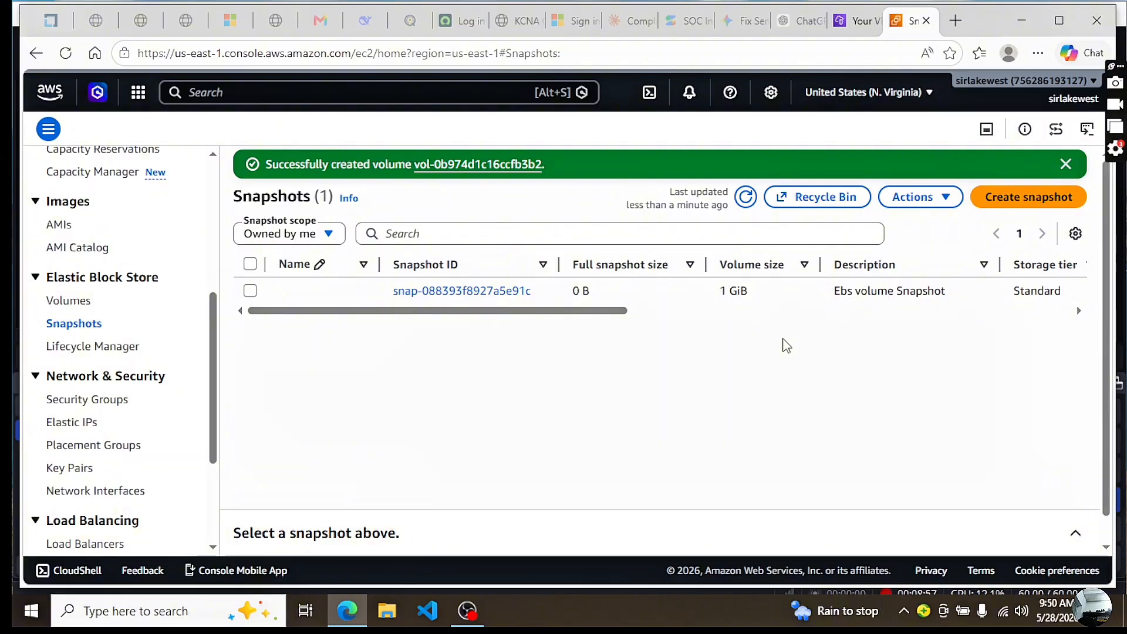
# Open the volumes list and name the new 2 GiB gp3 volume "encrypted-ebs"
pyautogui.click(72, 303)
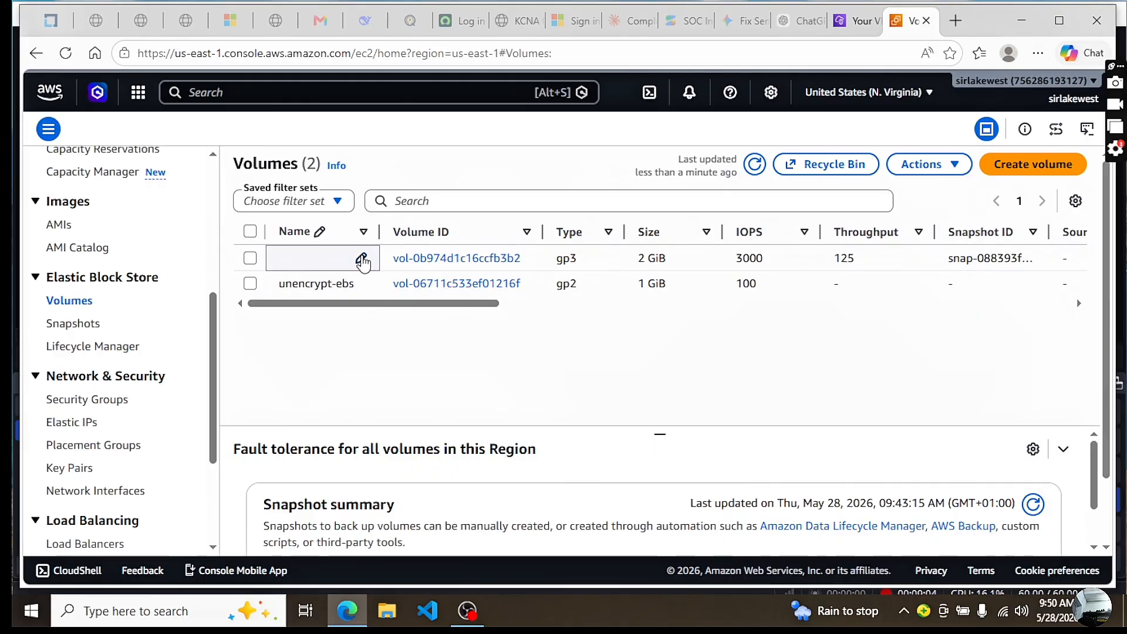
pyautogui.click(362, 259)
pyautogui.write('encrypte')
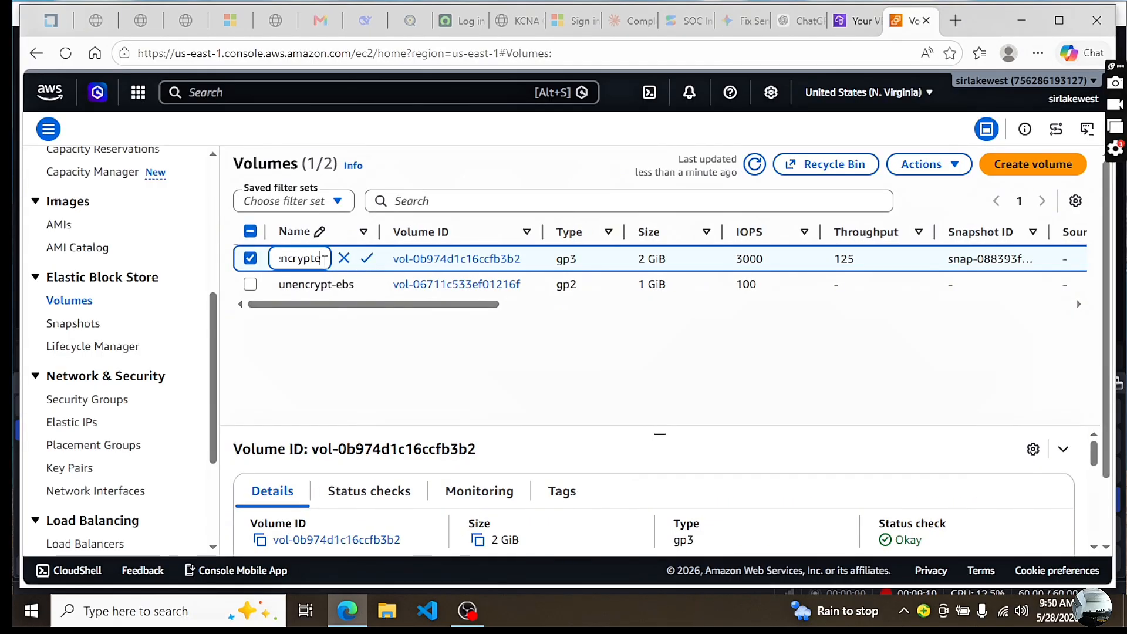
pyautogui.write('d-eb')
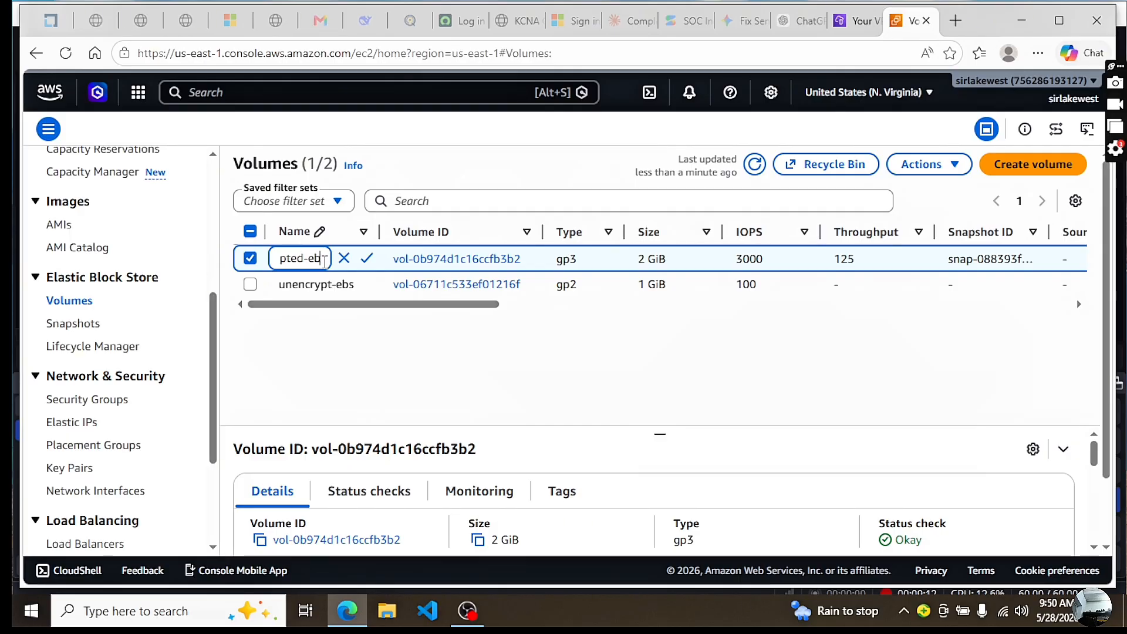
pyautogui.write('s')
pyautogui.press('Return')
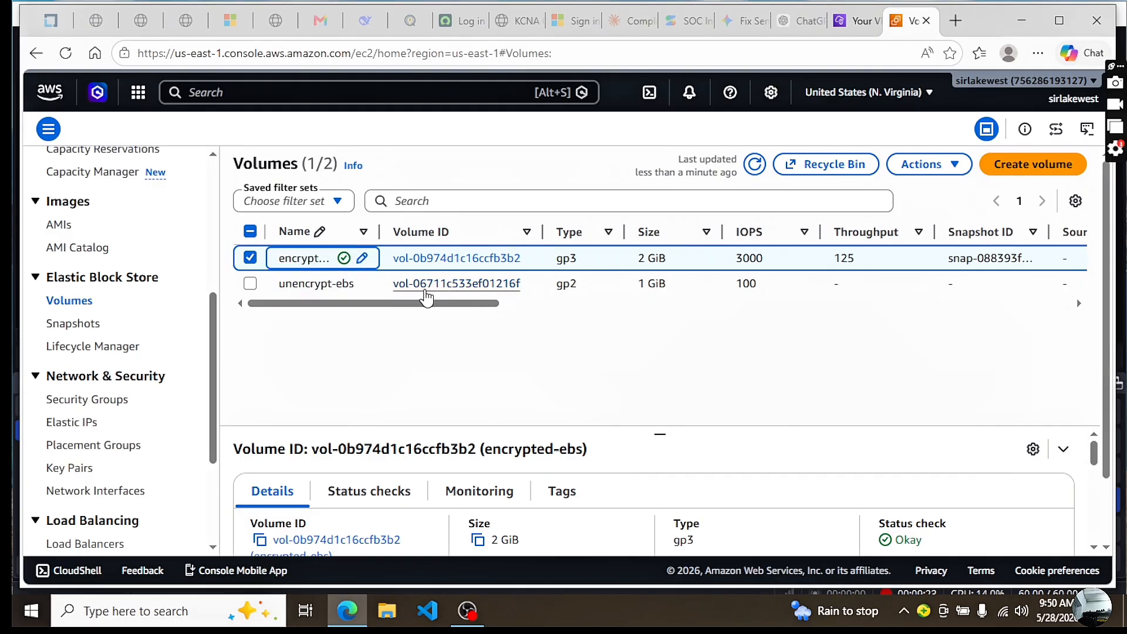
# Open the details of the unencrypt-ebs volume and check its encryption status
pyautogui.click(472, 285)
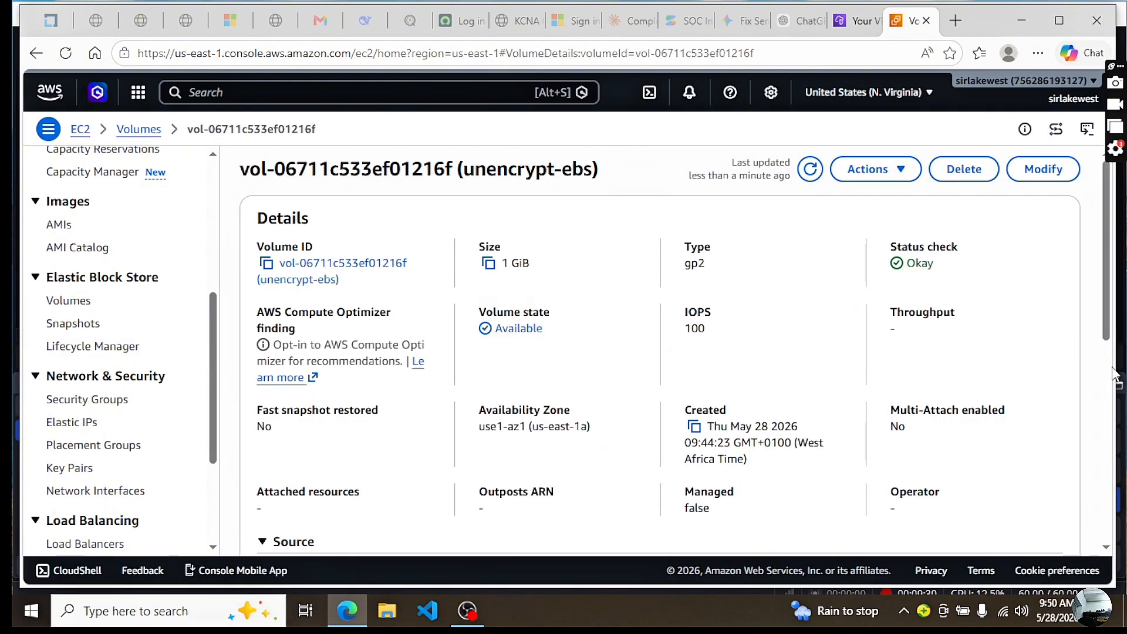
pyautogui.moveTo(1097, 301); pyautogui.dragTo(1121, 403)
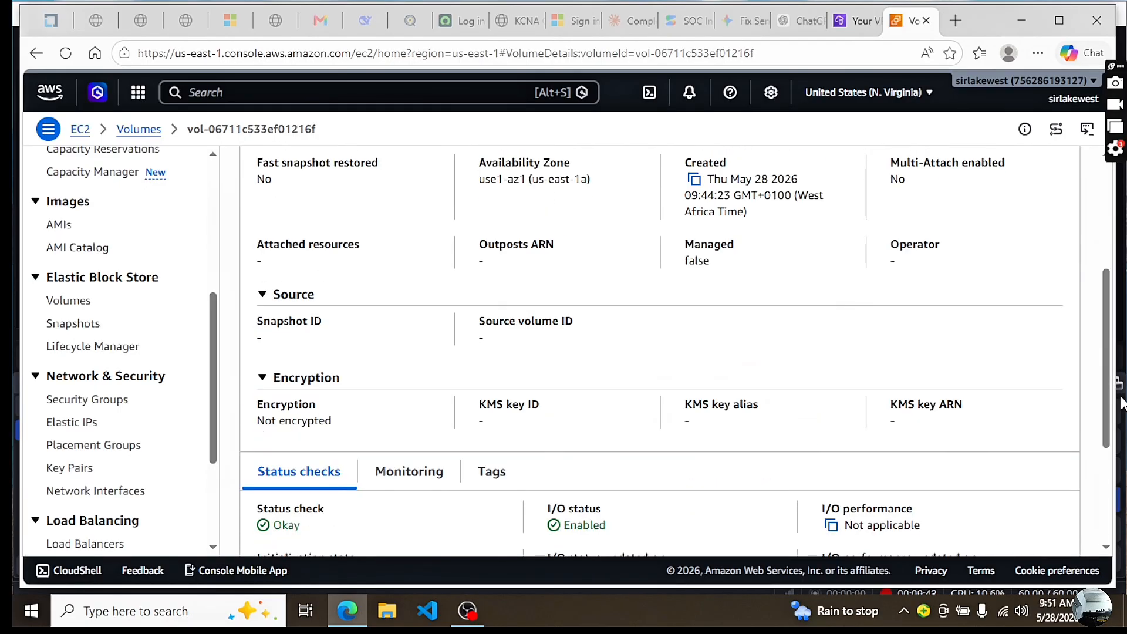
pyautogui.moveTo(328, 423); pyautogui.dragTo(261, 411)
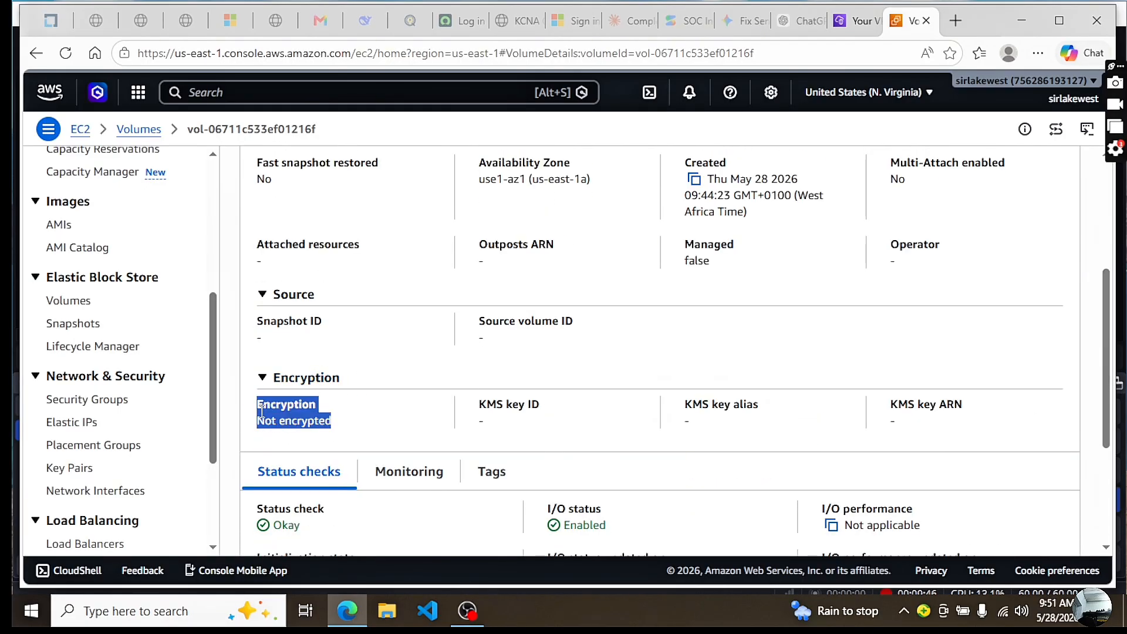
pyautogui.click(349, 429)
pyautogui.moveTo(1099, 356); pyautogui.dragTo(1106, 248)
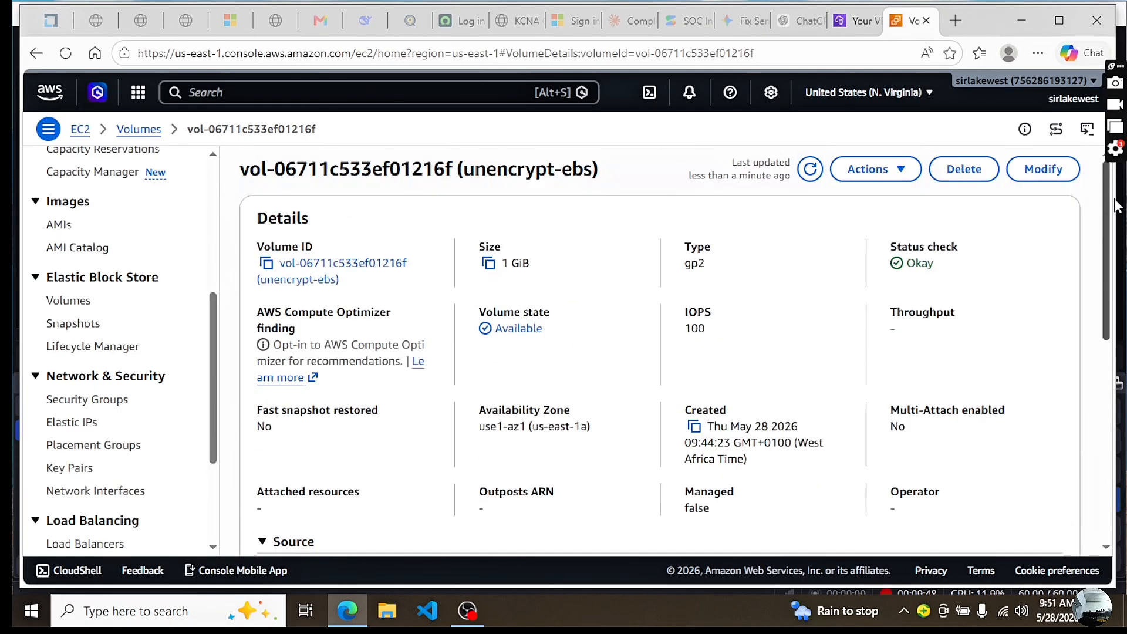
# Return to the volumes list, open the encrypted-ebs volume's details and check its source snapshot, encryption status and KMS key
pyautogui.click(141, 129)
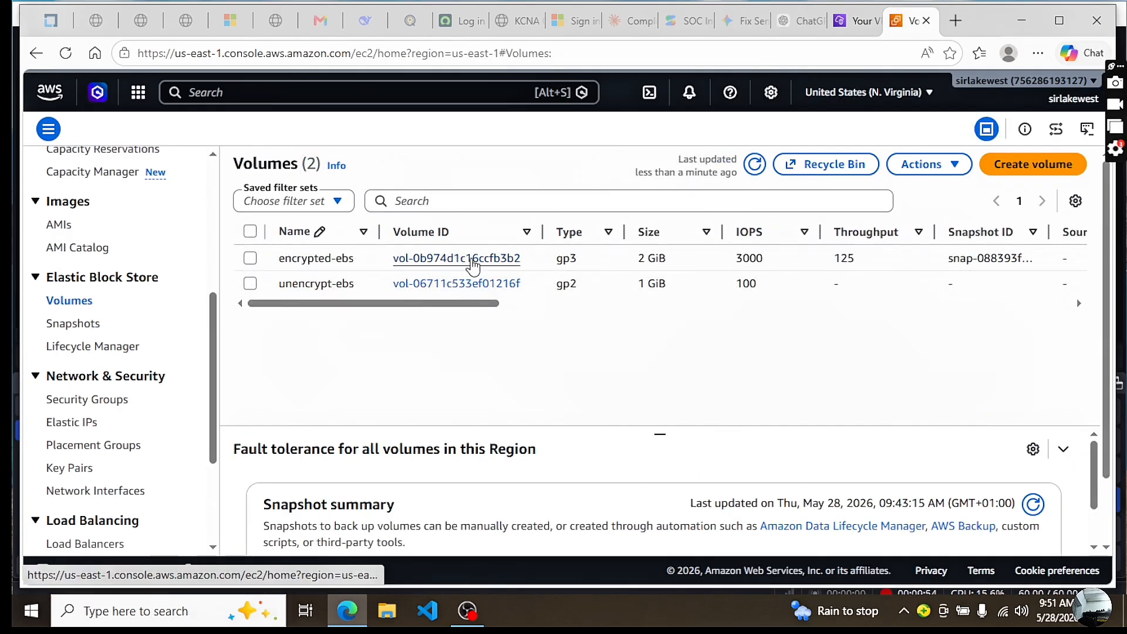
pyautogui.click(468, 259)
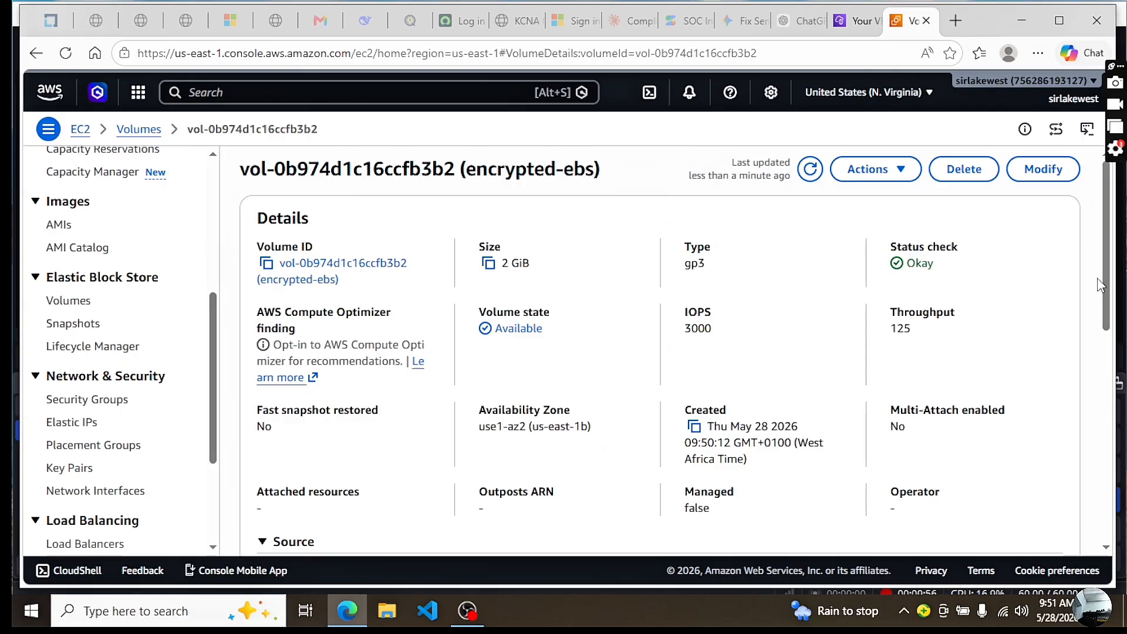
pyautogui.scroll(-5, 1099, 286)
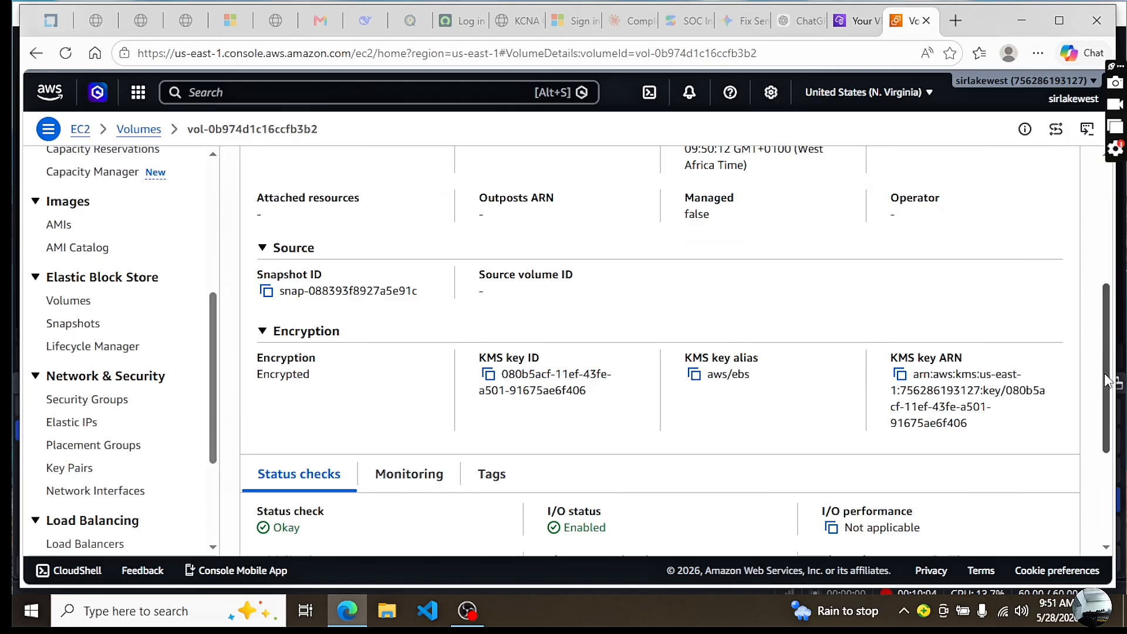
pyautogui.scroll(5, 1106, 381)
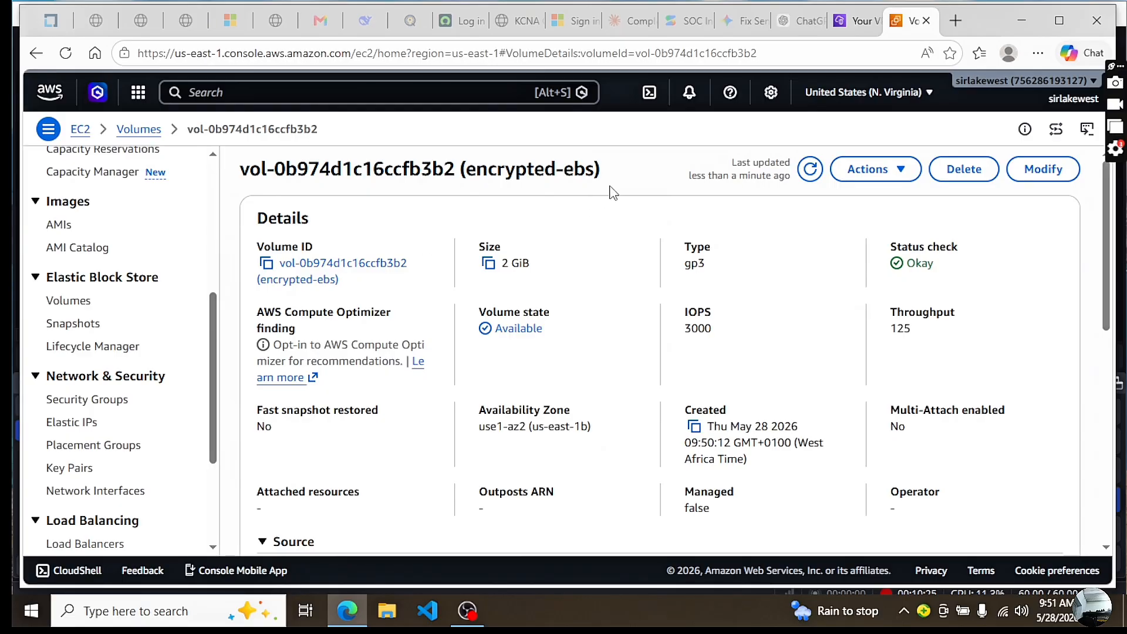
pyautogui.moveTo(603, 172); pyautogui.dragTo(461, 172)
pyautogui.click(609, 223)
pyautogui.scroll(-5, 1043, 314)
pyautogui.scroll(5, 1043, 315)
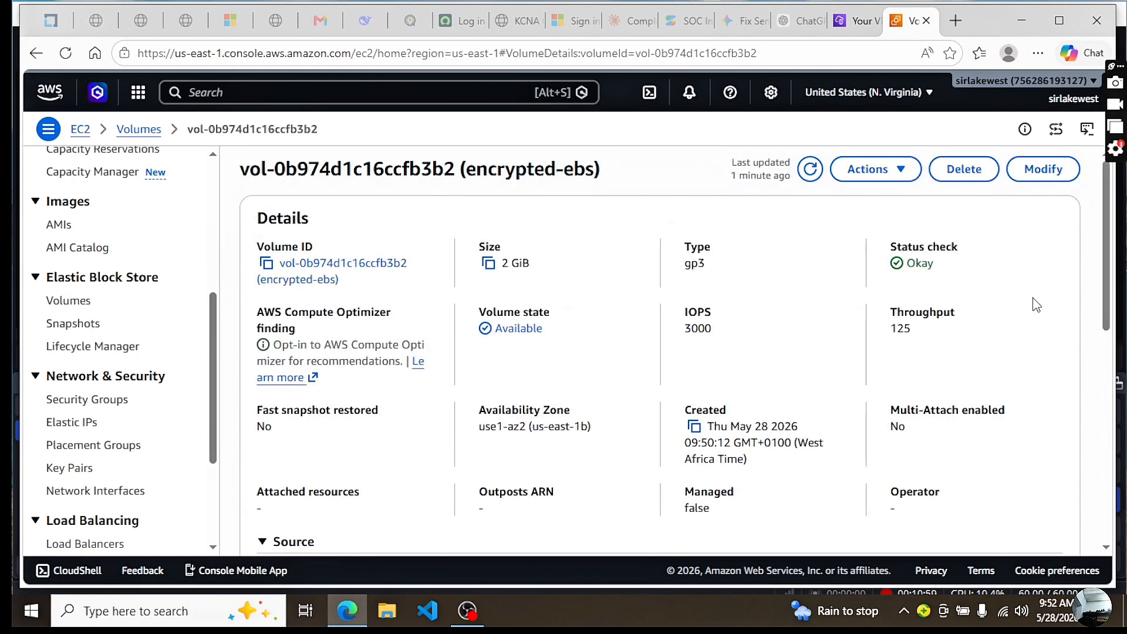